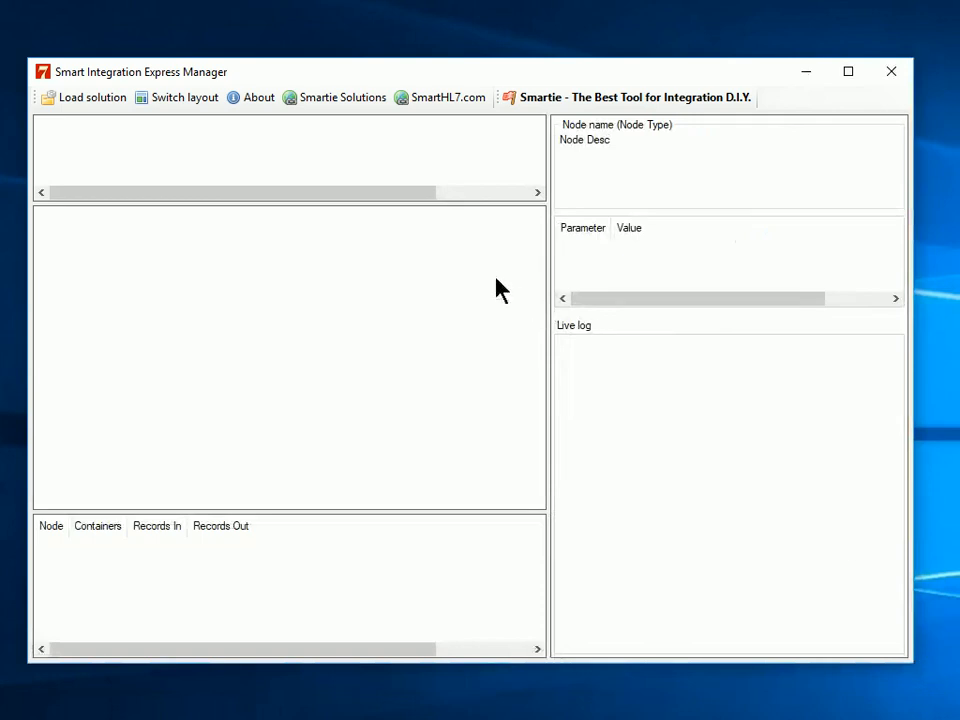
Load the Ex04_HL7_FileReader-NetSender example from Smartie.R20180407 as a local solution and enlarge the solution list to show its full path.
{"action": "left_click_drag", "start_coordinate": [450, 204], "coordinate": [450, 238]}
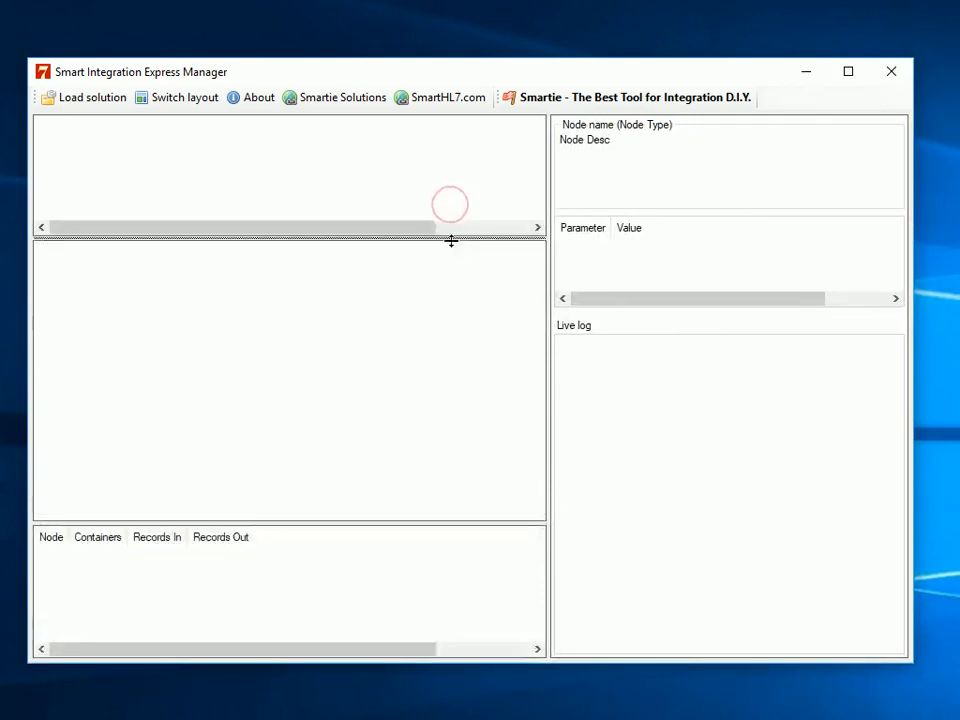
{"action": "left_click", "coordinate": [92, 97]}
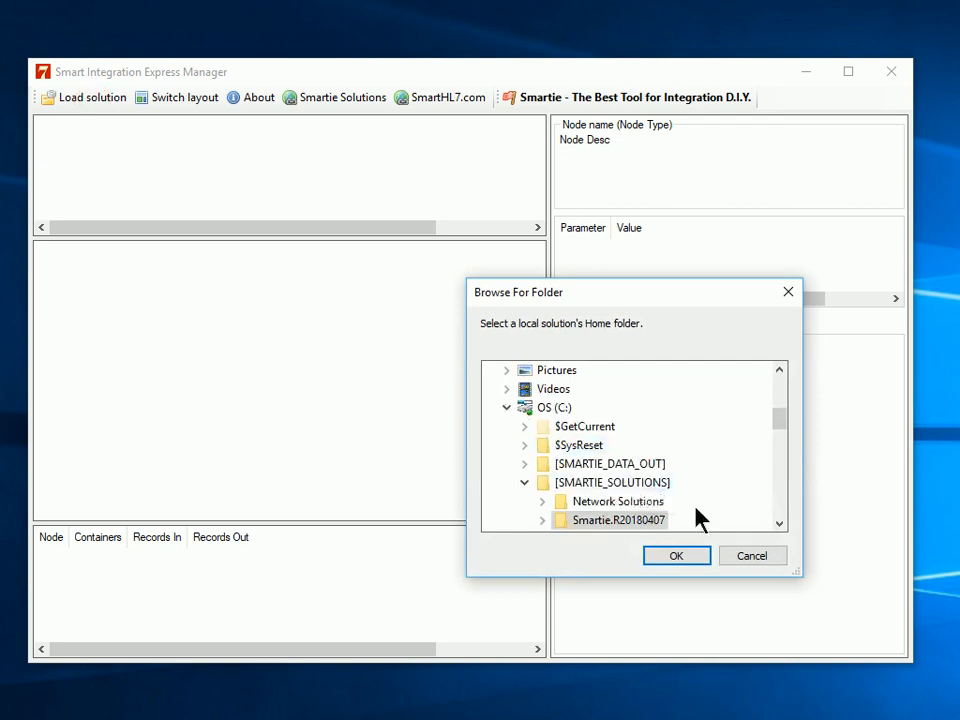
{"action": "left_click", "coordinate": [779, 523]}
{"action": "left_click", "coordinate": [779, 523]}
{"action": "left_click", "coordinate": [542, 482]}
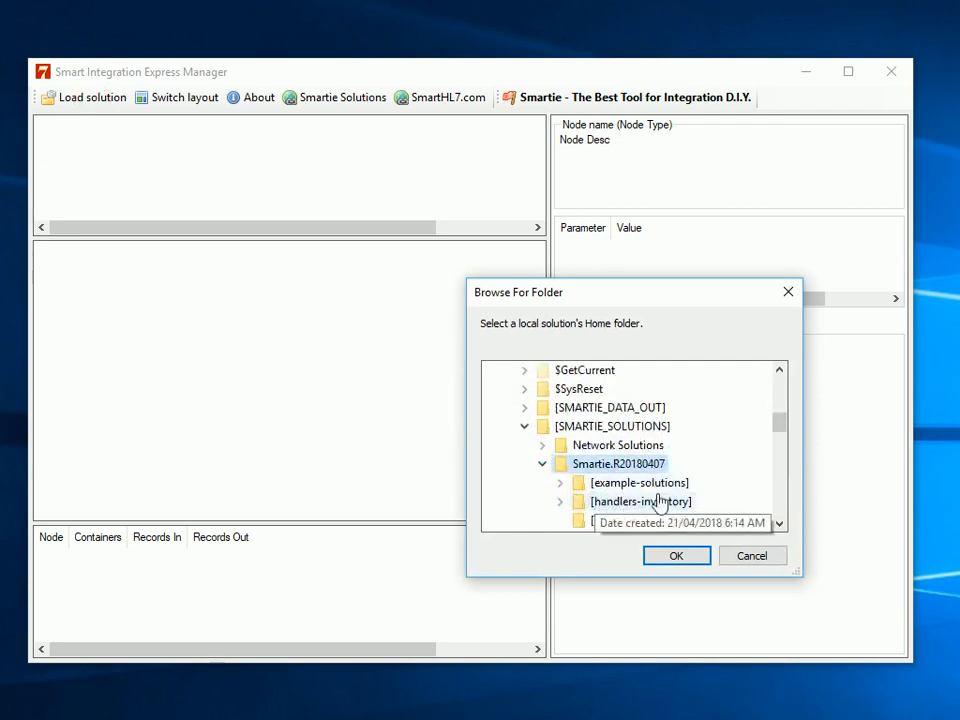
{"action": "left_click", "coordinate": [559, 484]}
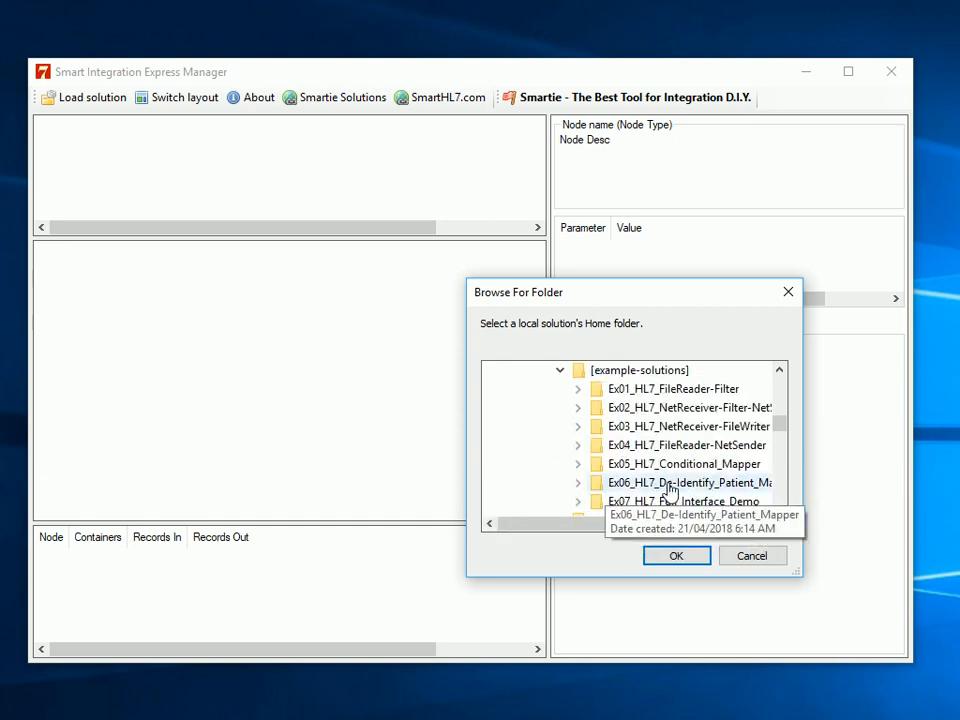
{"action": "left_click", "coordinate": [671, 447]}
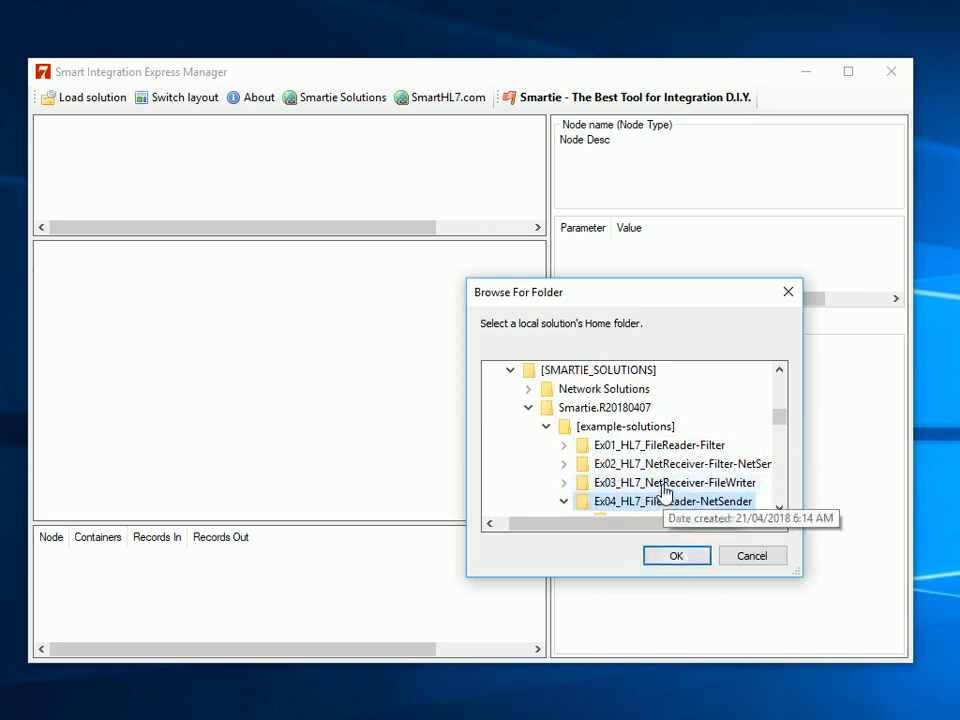
{"action": "left_click", "coordinate": [671, 558]}
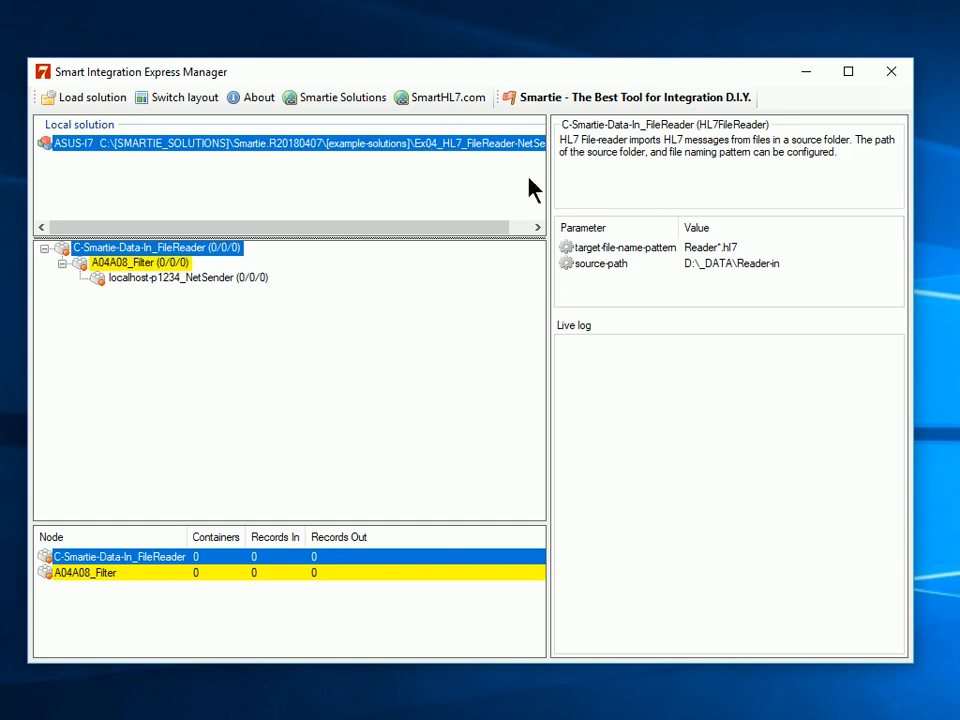
{"action": "left_click_drag", "start_coordinate": [548, 190], "coordinate": [600, 206]}
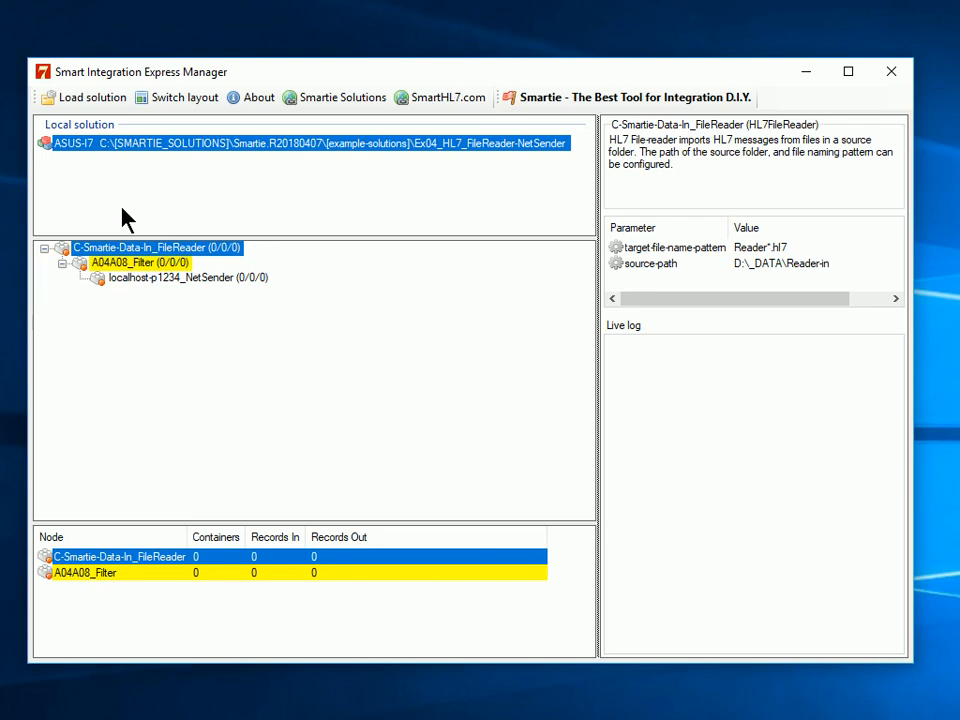
{"action": "mouse_move", "coordinate": [222, 75]}
{"action": "left_mouse_down"}
{"action": "mouse_move", "coordinate": [266, 75]}
{"action": "mouse_move", "coordinate": [220, 72]}
{"action": "left_mouse_up"}
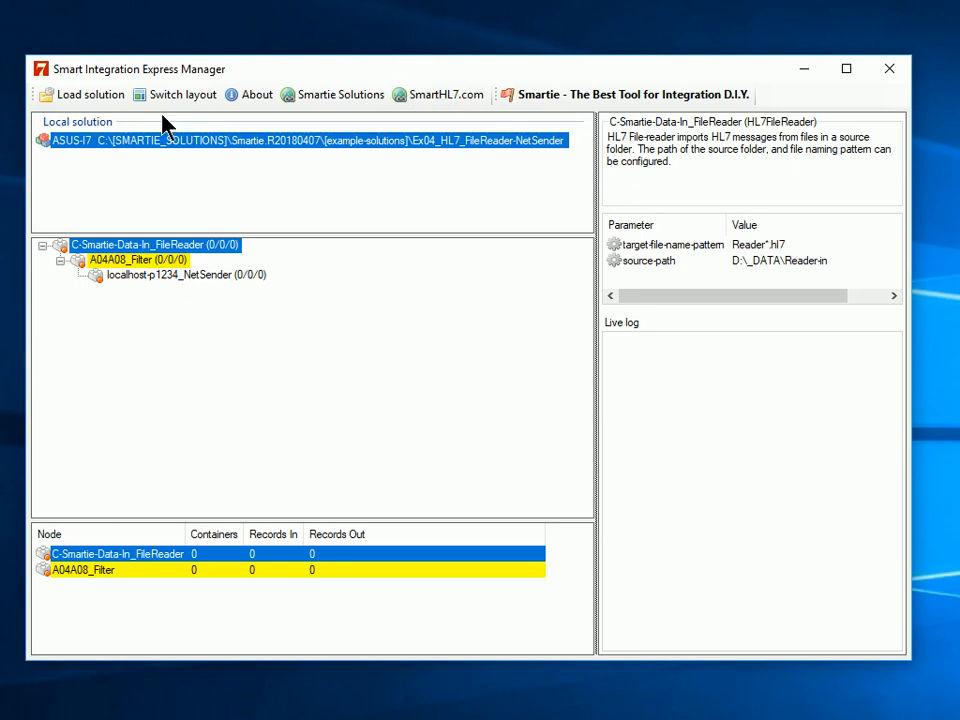
Switch to Task Manager and start the SmartieSvc service.
{"action": "key", "text": "alt+Tab"}
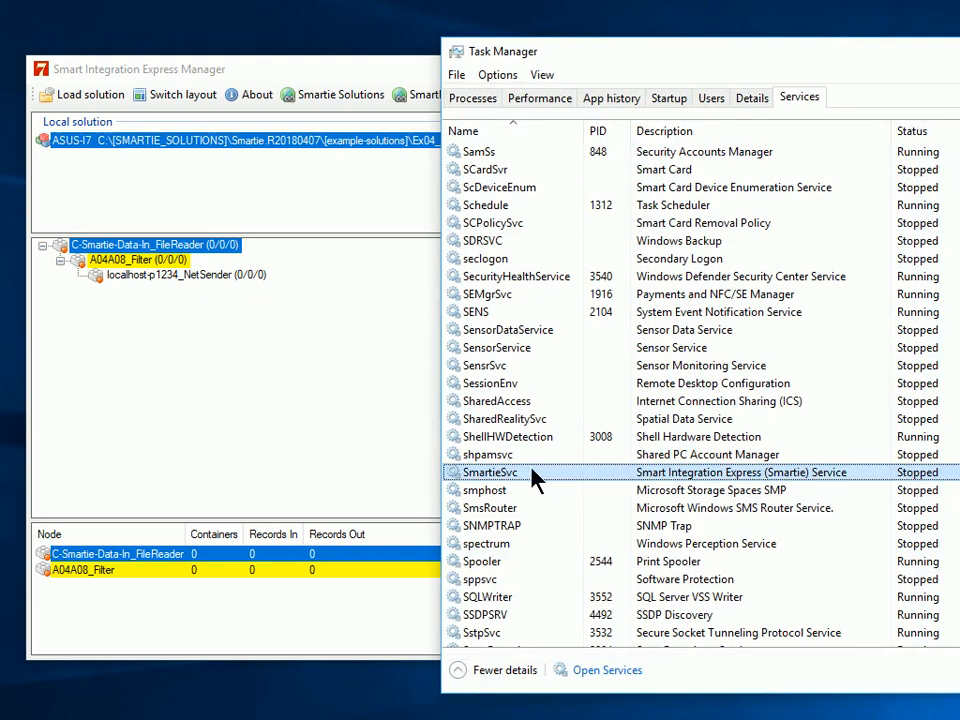
{"action": "right_click", "coordinate": [533, 478]}
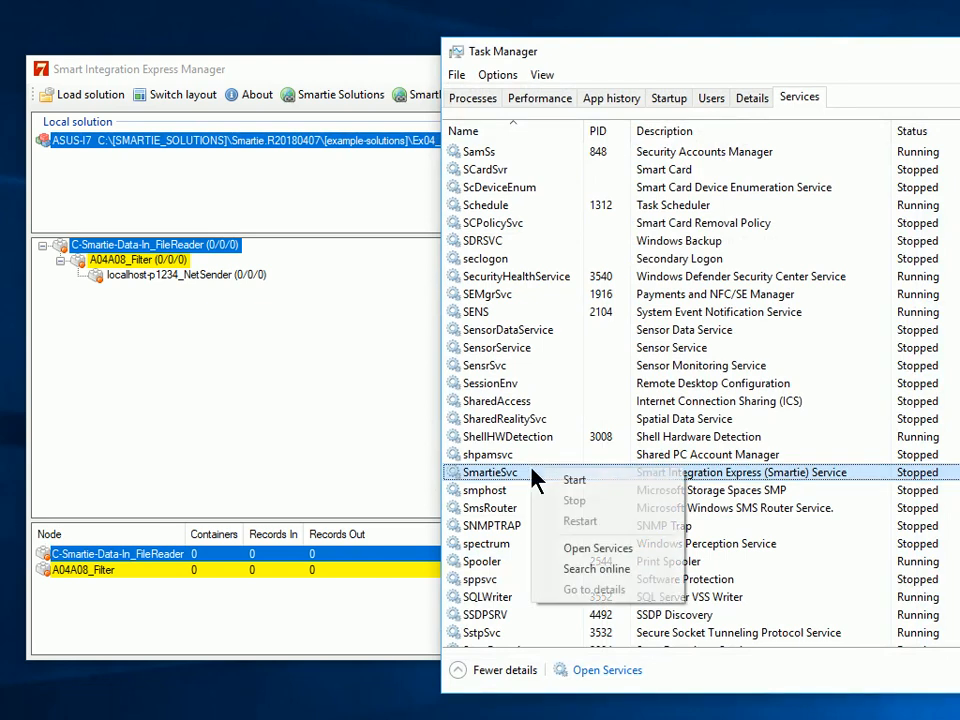
{"action": "left_click", "coordinate": [582, 482]}
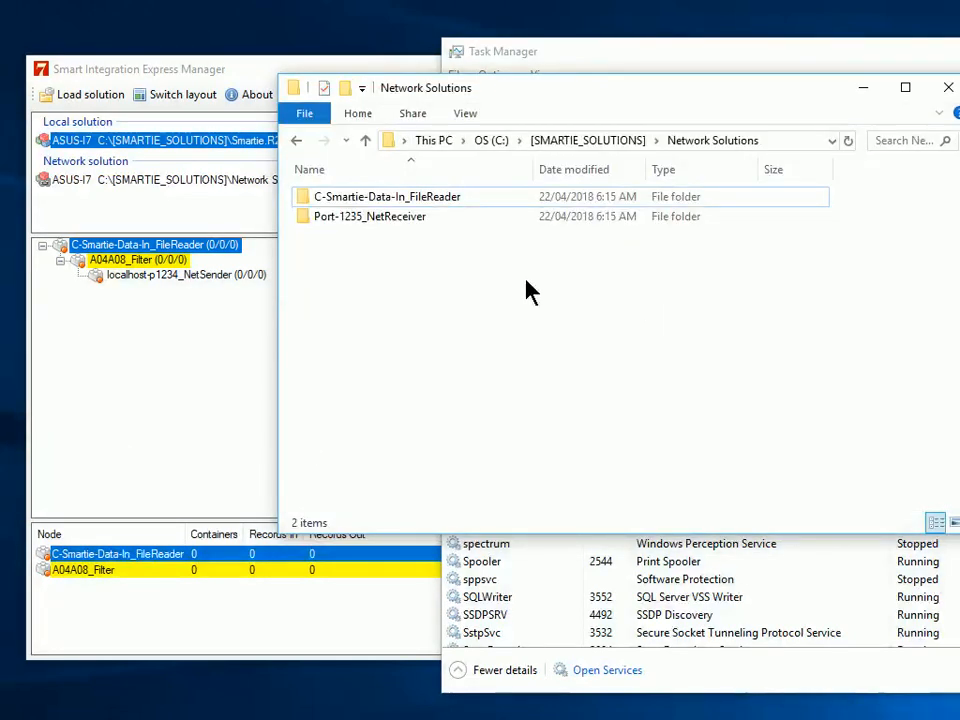
Compare the Network Solutions folder with the network solution's node tree in Smart Integration Express Manager, and with the local solution's nodes.
{"action": "left_click", "coordinate": [386, 219]}
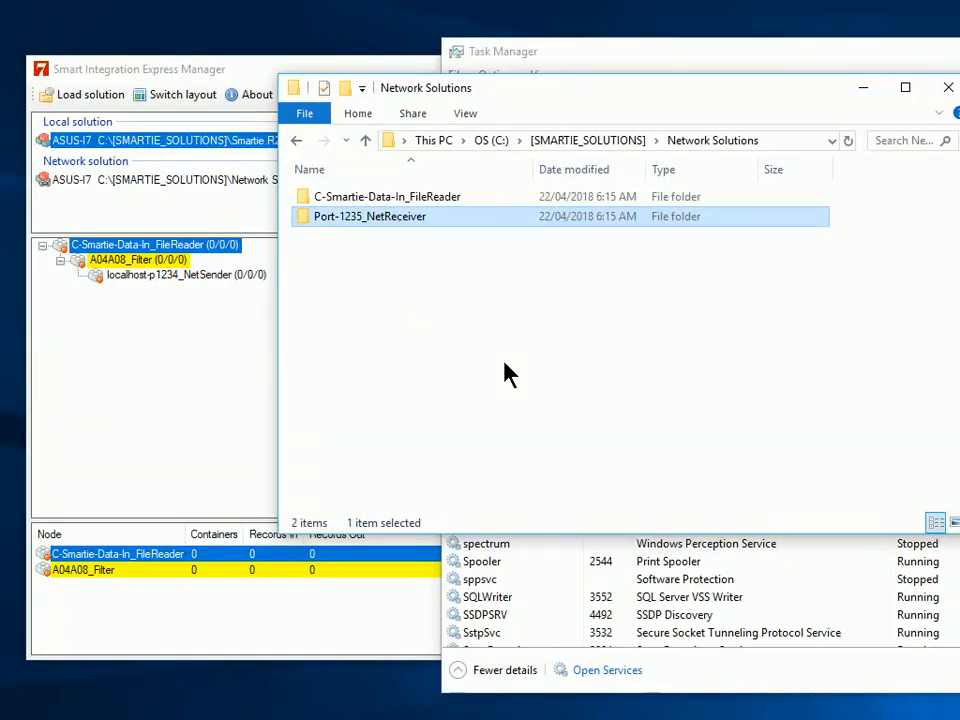
{"action": "left_click", "coordinate": [155, 190]}
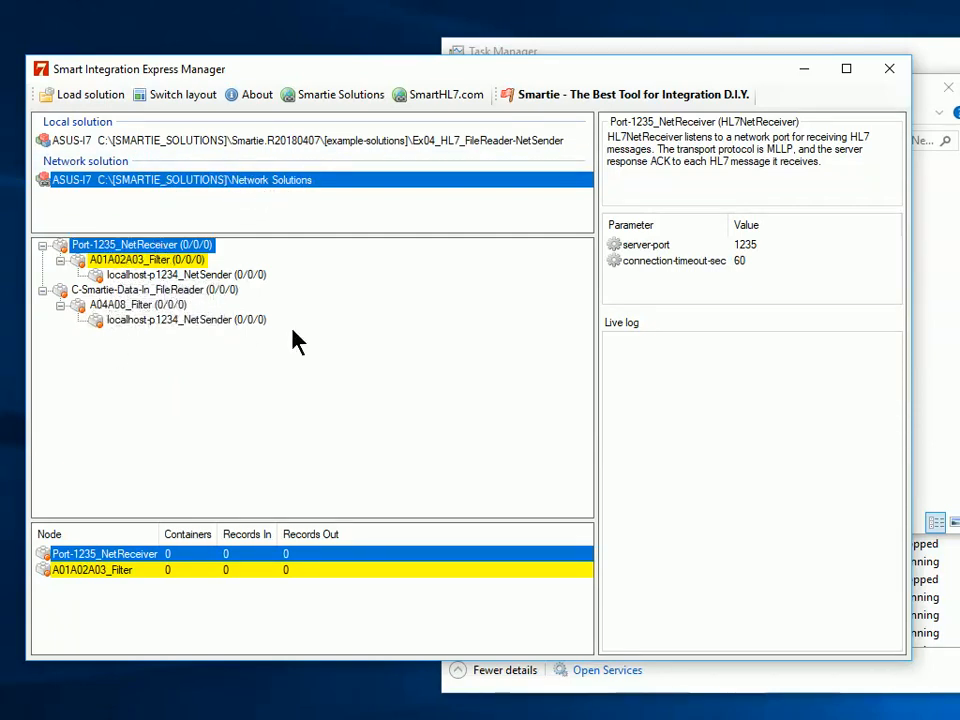
{"action": "left_click", "coordinate": [205, 140]}
{"action": "left_click", "coordinate": [183, 182]}
{"action": "left_click", "coordinate": [173, 143]}
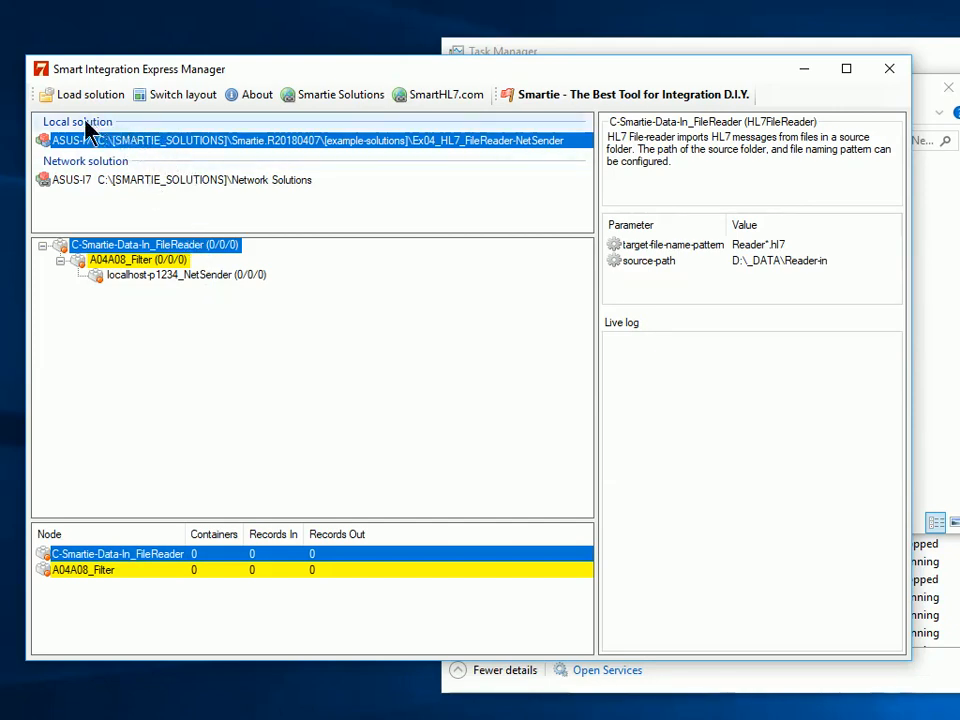
Start only the A01A02A03_Filter node in the network solution.
{"action": "left_click", "coordinate": [127, 186]}
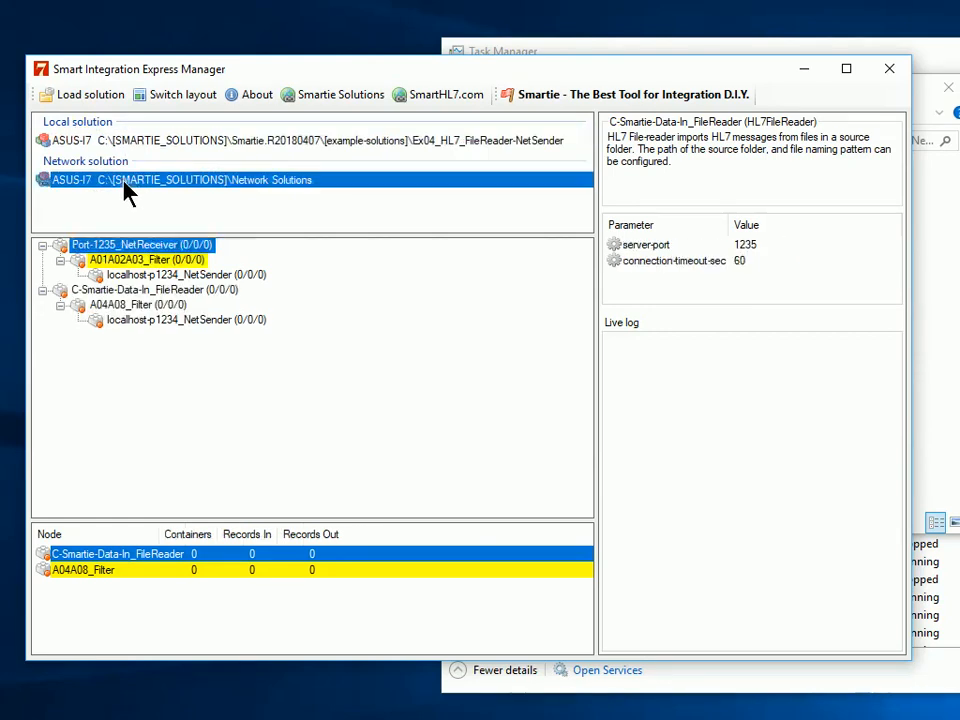
{"action": "left_click", "coordinate": [124, 260]}
{"action": "right_click", "coordinate": [122, 259]}
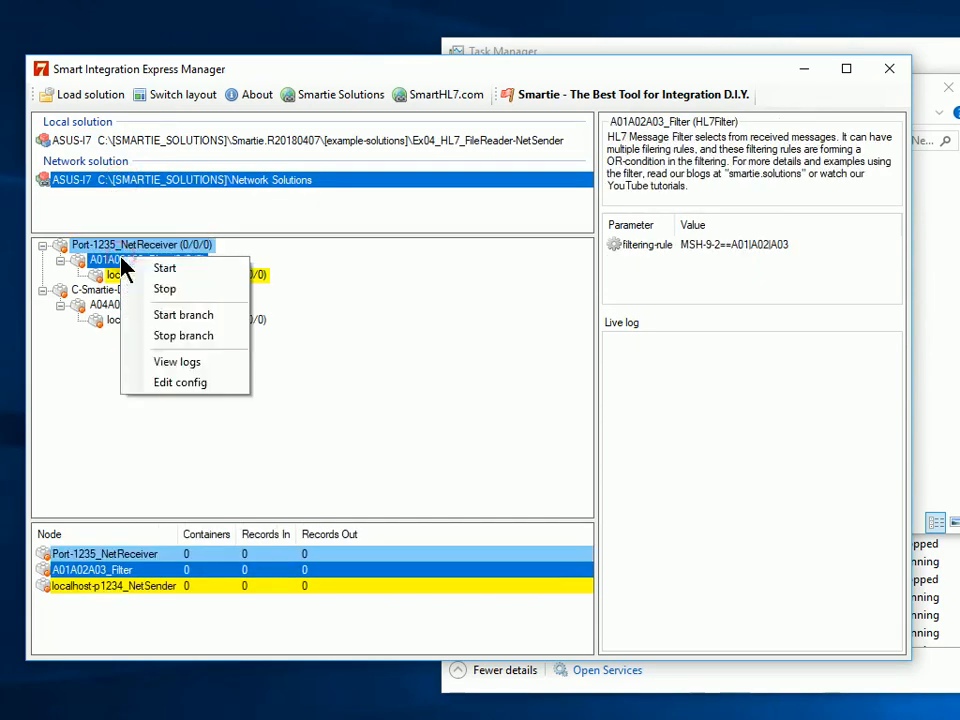
{"action": "left_click", "coordinate": [163, 272]}
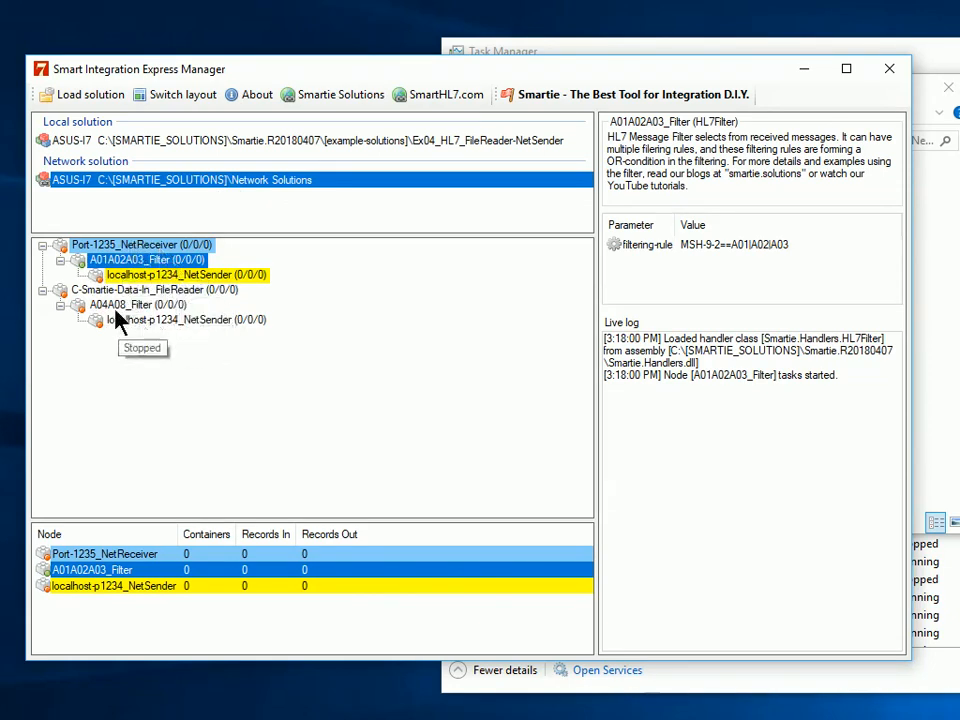
Start the whole C-Smartie-Data-In_FileReader branch in the local Ex04_HL7_FileReader-NetSender solution.
{"action": "left_click", "coordinate": [176, 142]}
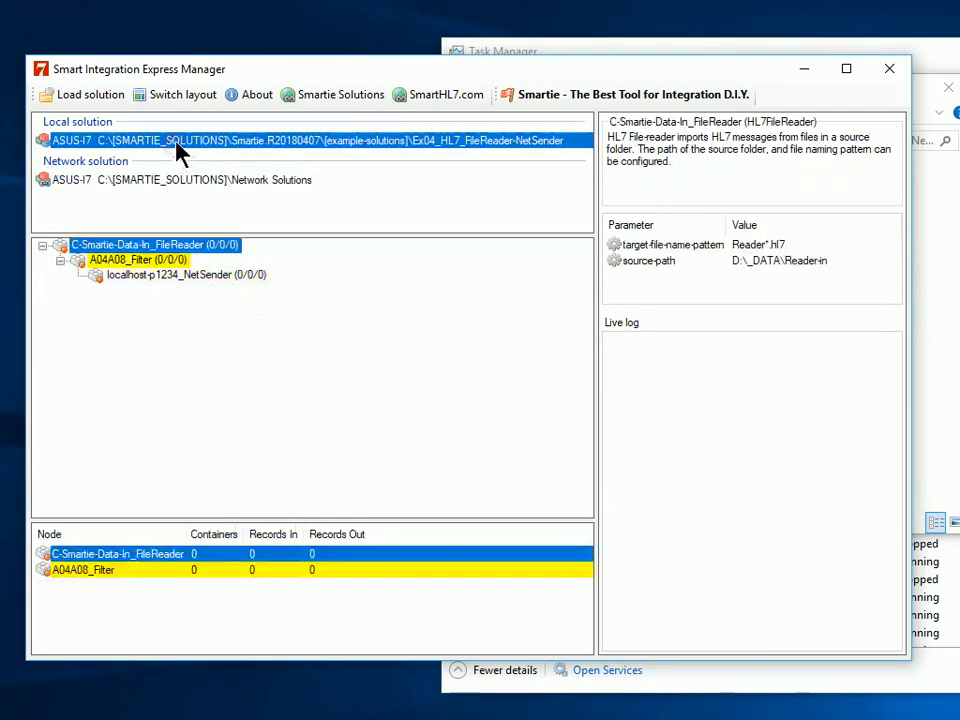
{"action": "right_click", "coordinate": [93, 249]}
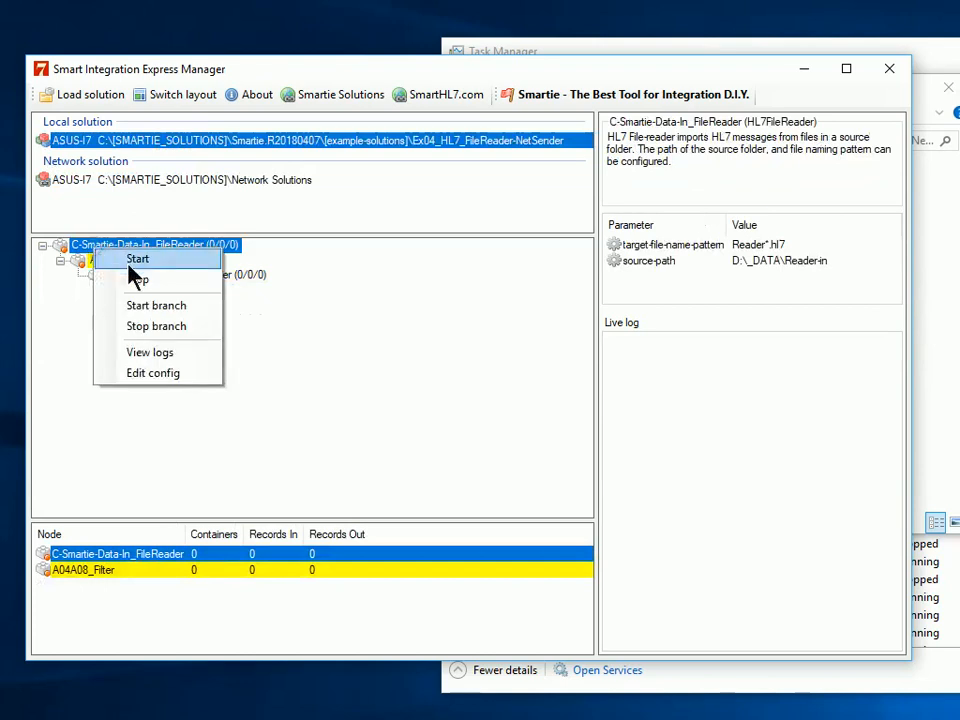
{"action": "left_click", "coordinate": [147, 307]}
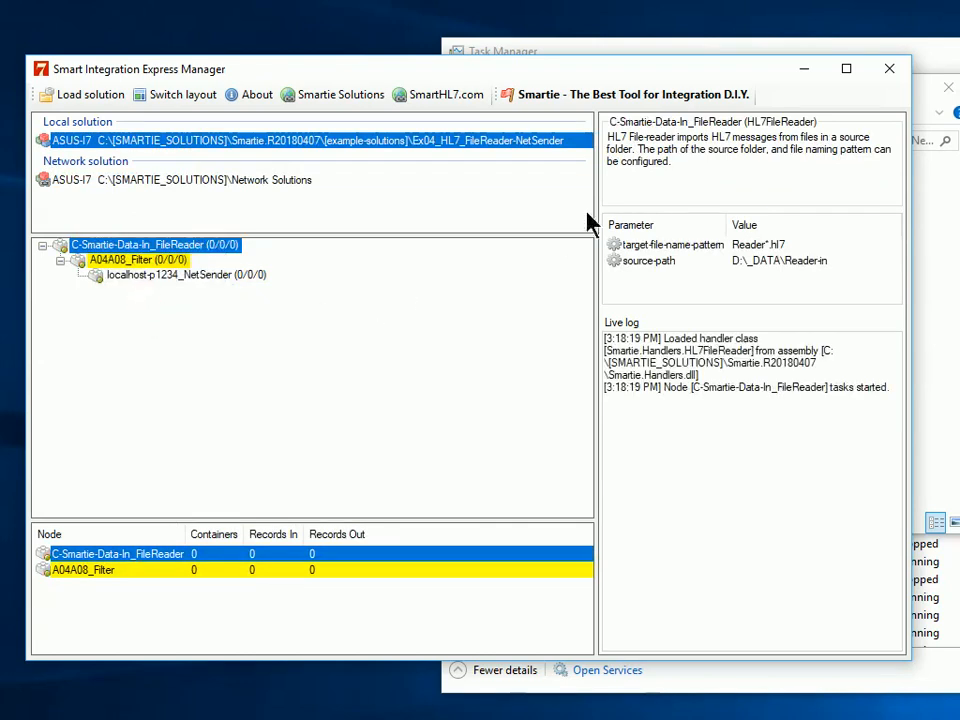
Close Smart Integration Express Manager and relaunch it from Smartie.Manager.exe in its program folder.
{"action": "left_click", "coordinate": [890, 70]}
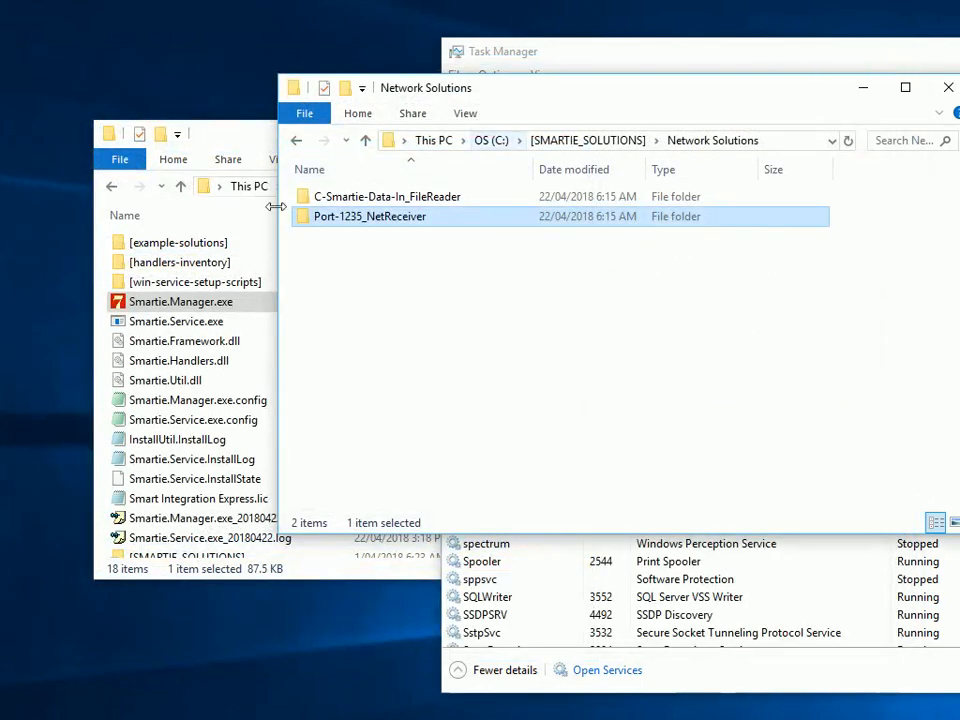
{"action": "left_click", "coordinate": [244, 138]}
{"action": "double_click", "coordinate": [200, 305]}
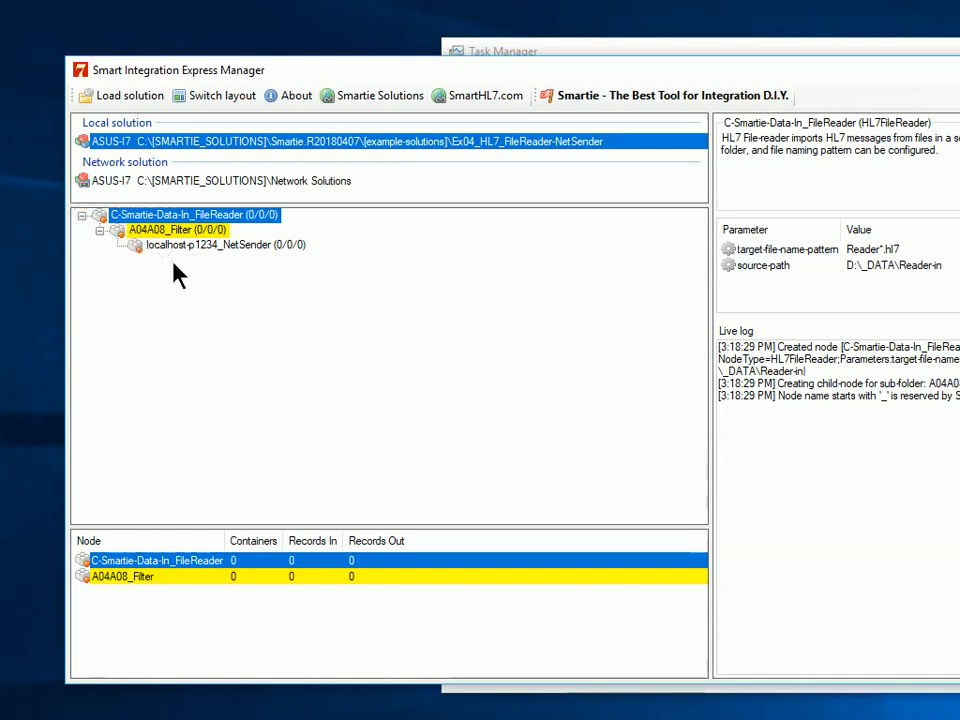
Check the running state of the nodes in the network solution and in the local solution after the restart.
{"action": "left_click", "coordinate": [154, 184]}
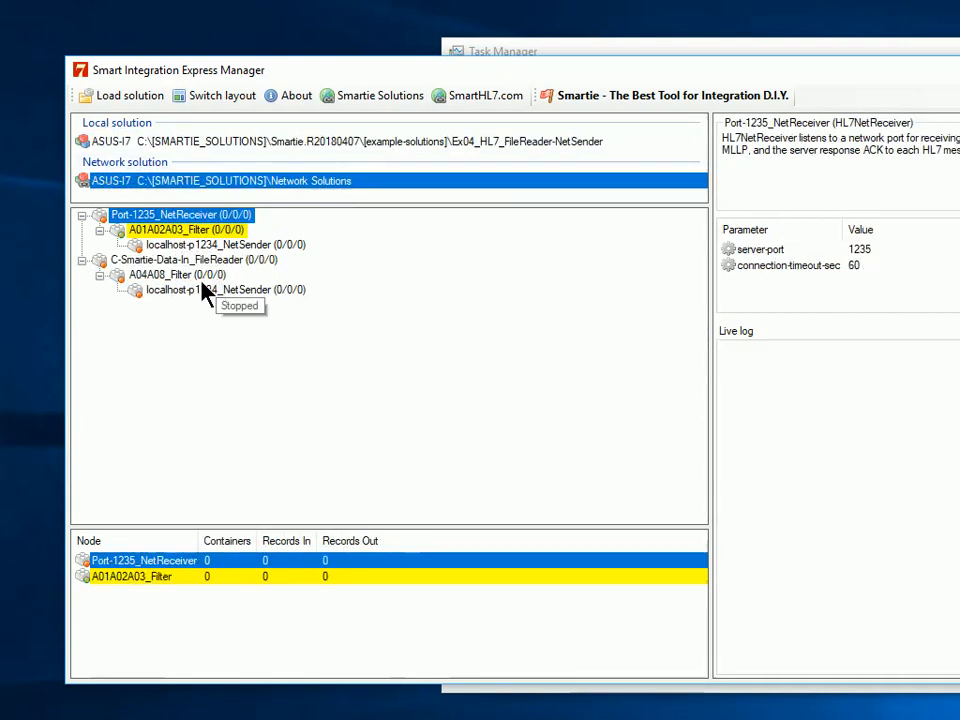
{"action": "left_click", "coordinate": [150, 232]}
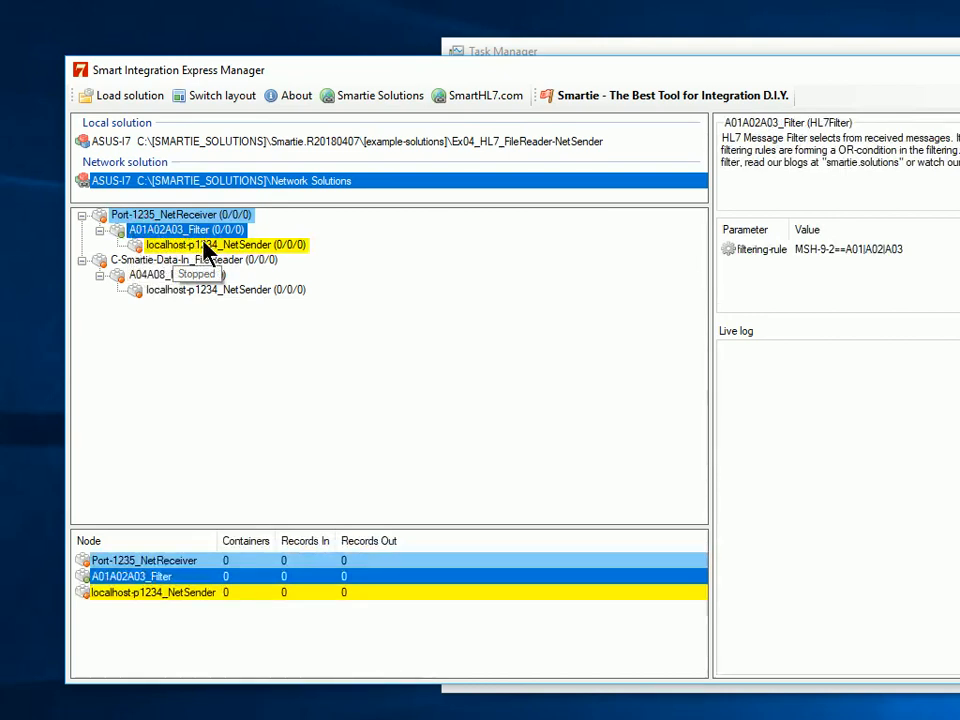
{"action": "left_click", "coordinate": [227, 143]}
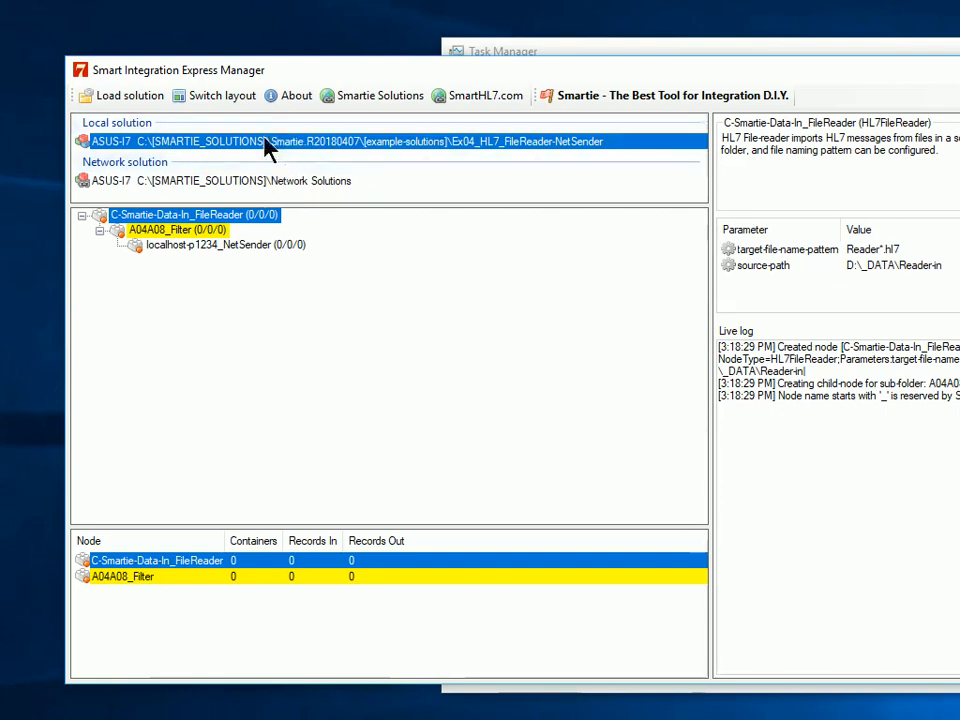
Load the Ex01_HL7_FileReader-Filter example as a second local solution and enlarge the solution list to show all entries.
{"action": "left_click", "coordinate": [123, 100]}
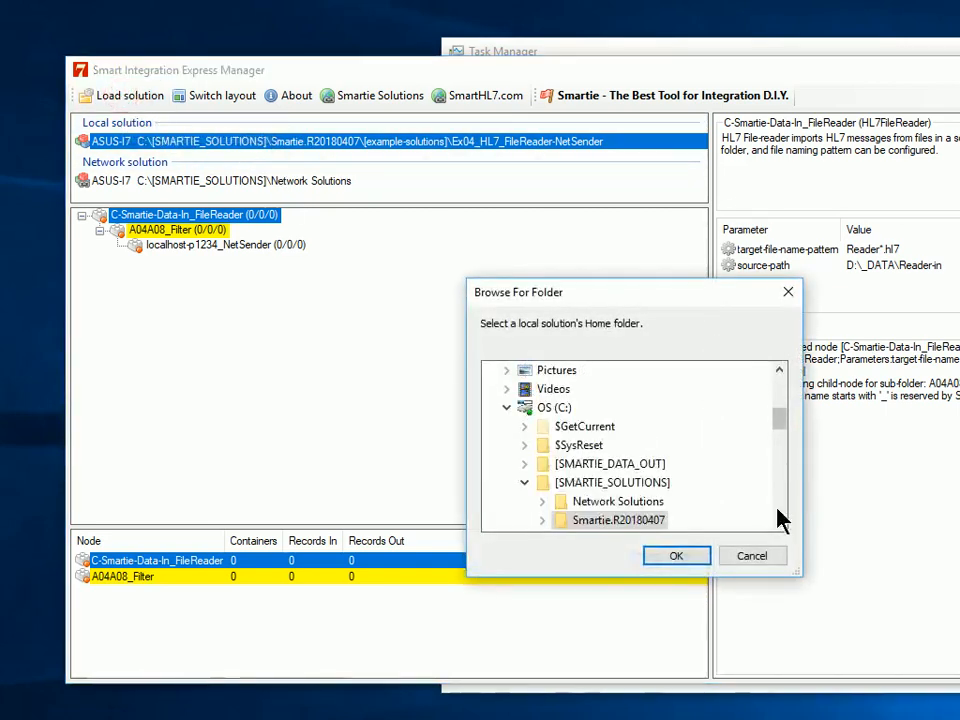
{"action": "left_click", "coordinate": [780, 523]}
{"action": "left_click", "coordinate": [780, 523]}
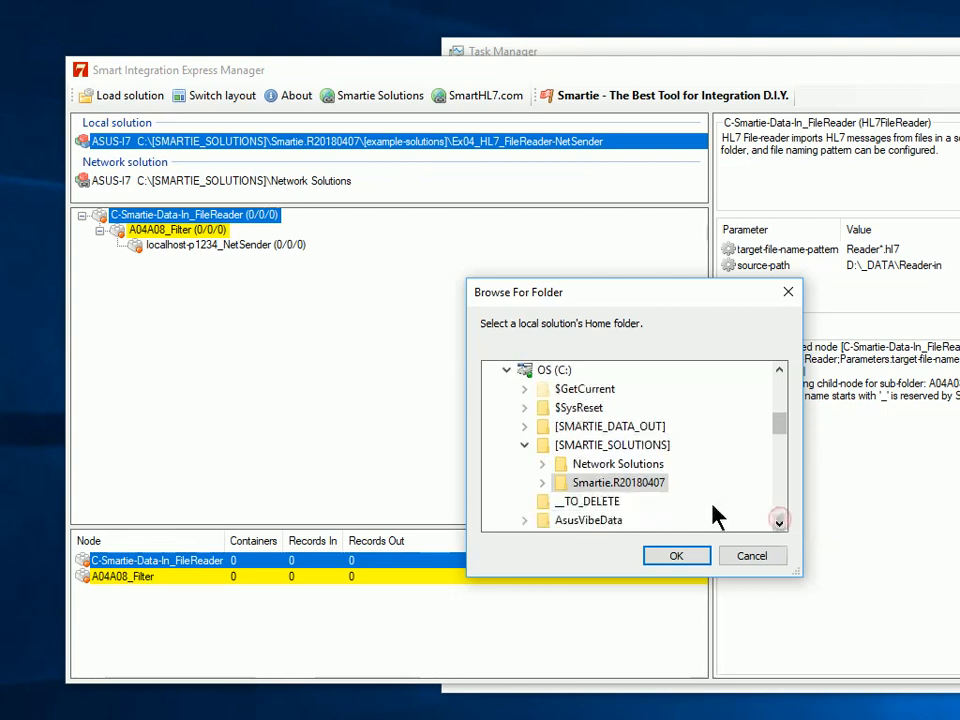
{"action": "left_click", "coordinate": [542, 483]}
{"action": "double_click", "coordinate": [563, 482]}
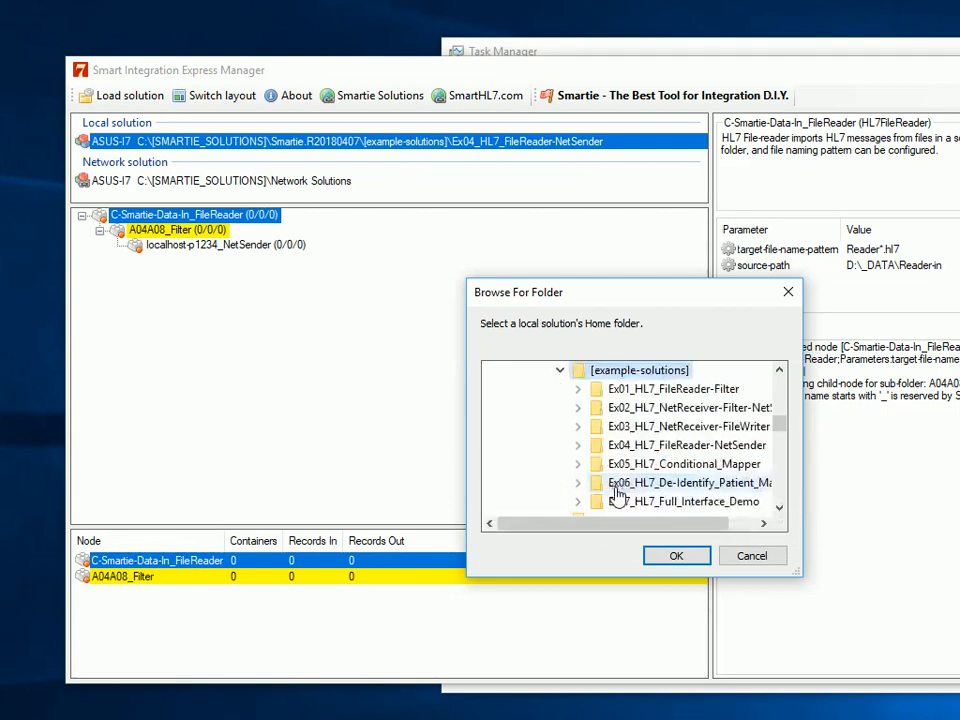
{"action": "left_click", "coordinate": [660, 392]}
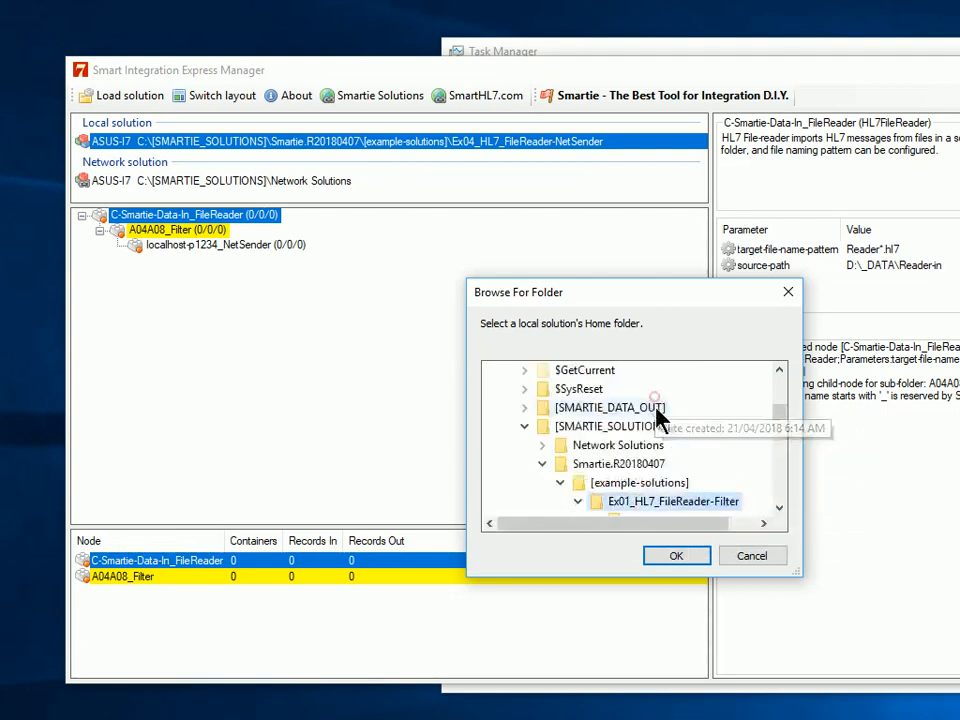
{"action": "left_click", "coordinate": [684, 556]}
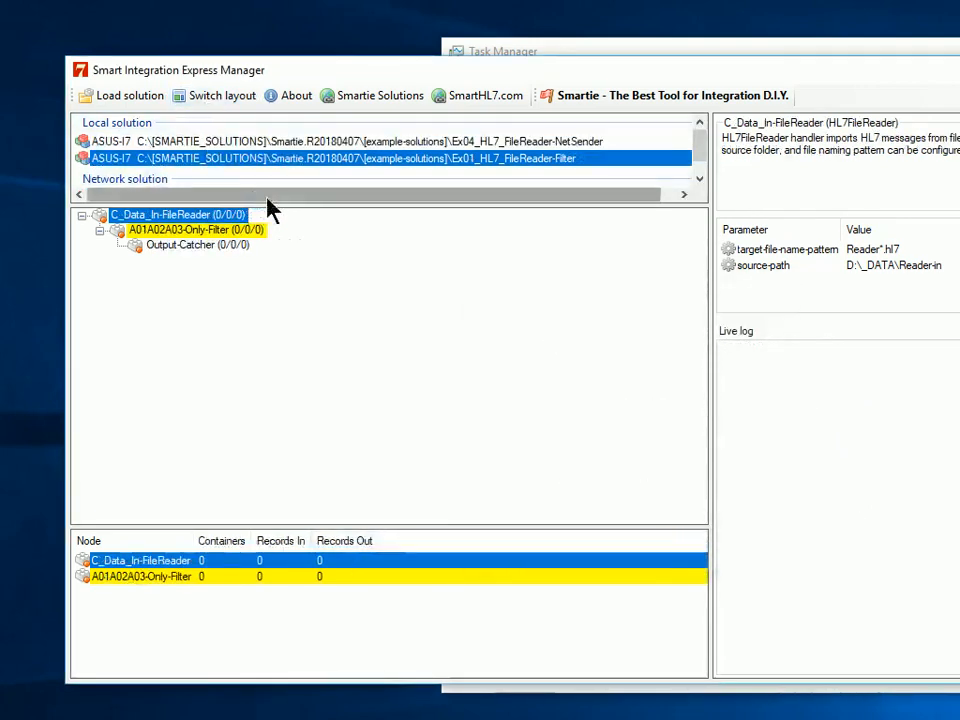
{"action": "left_click_drag", "start_coordinate": [274, 206], "coordinate": [287, 330]}
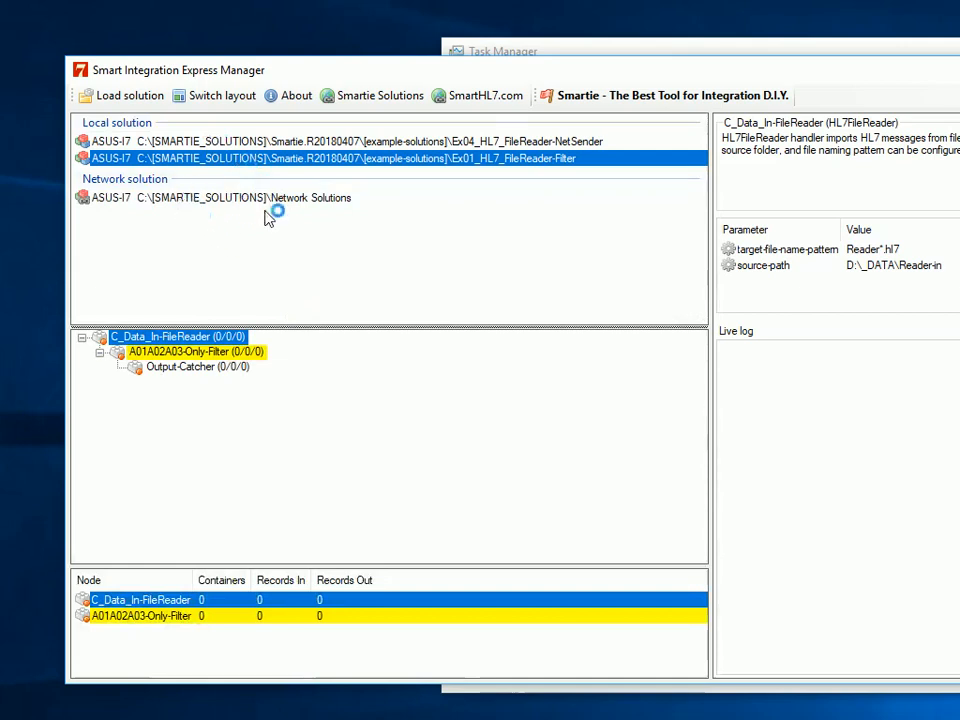
Load the Ex03_HL7_NetReceiver-FileWriter folder from Smartie.R20180407's example solutions as a third local solution.
{"action": "left_click", "coordinate": [130, 97]}
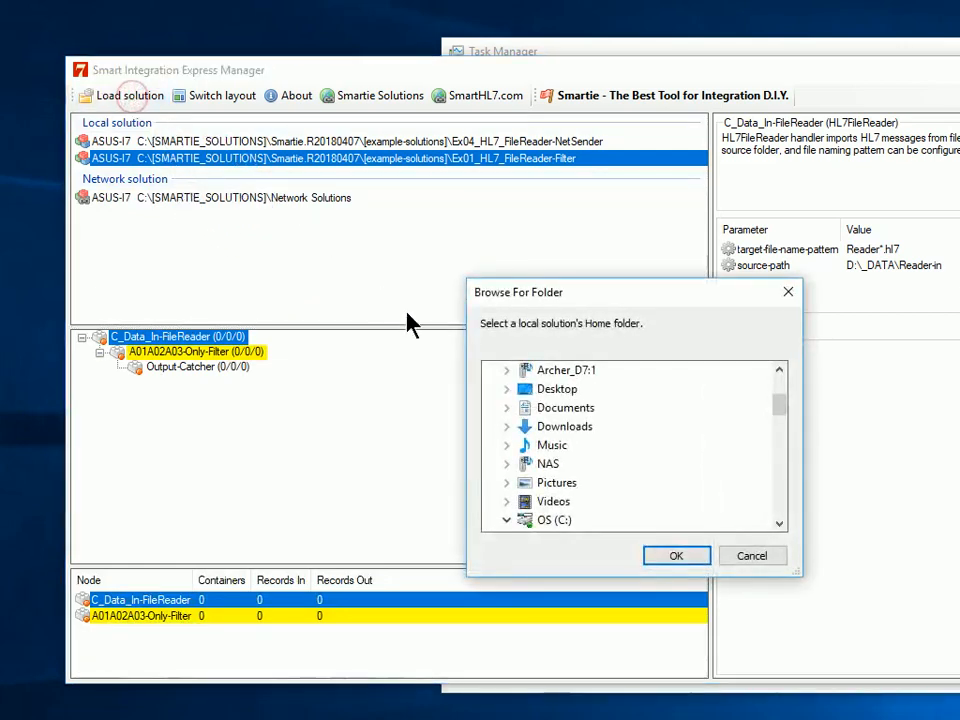
{"action": "left_click_drag", "start_coordinate": [782, 420], "coordinate": [782, 444]}
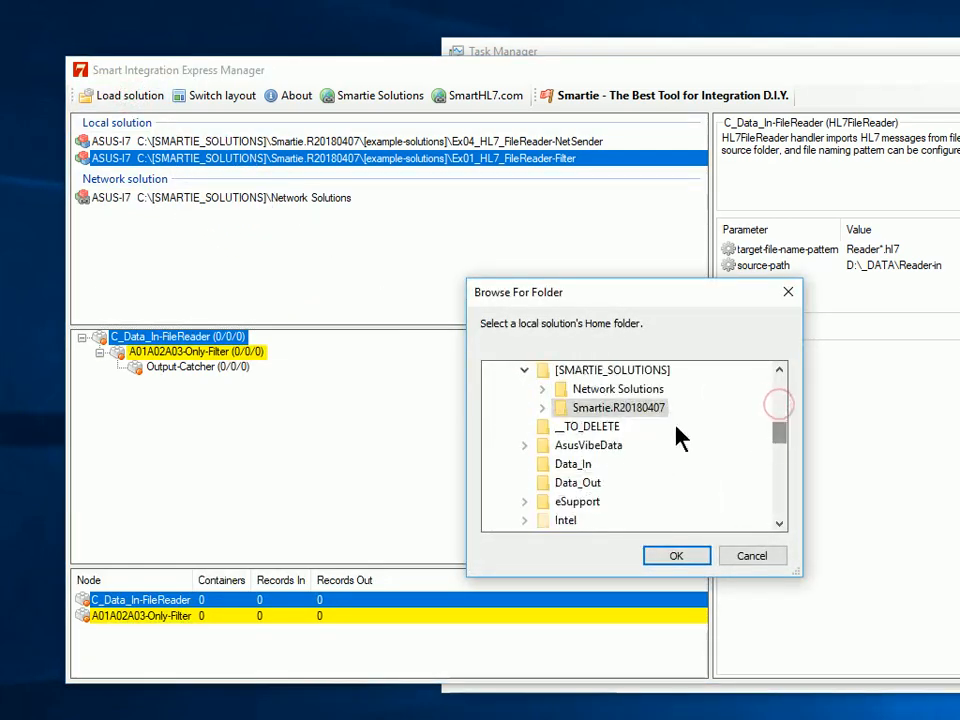
{"action": "left_click", "coordinate": [543, 409]}
{"action": "left_click", "coordinate": [560, 426]}
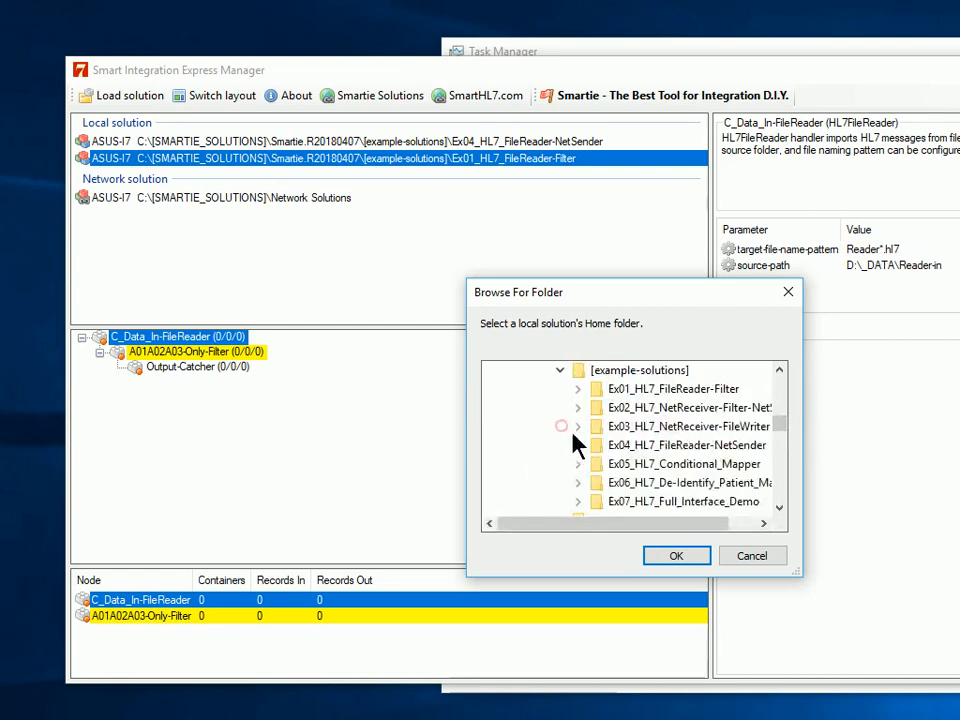
{"action": "left_click", "coordinate": [629, 432]}
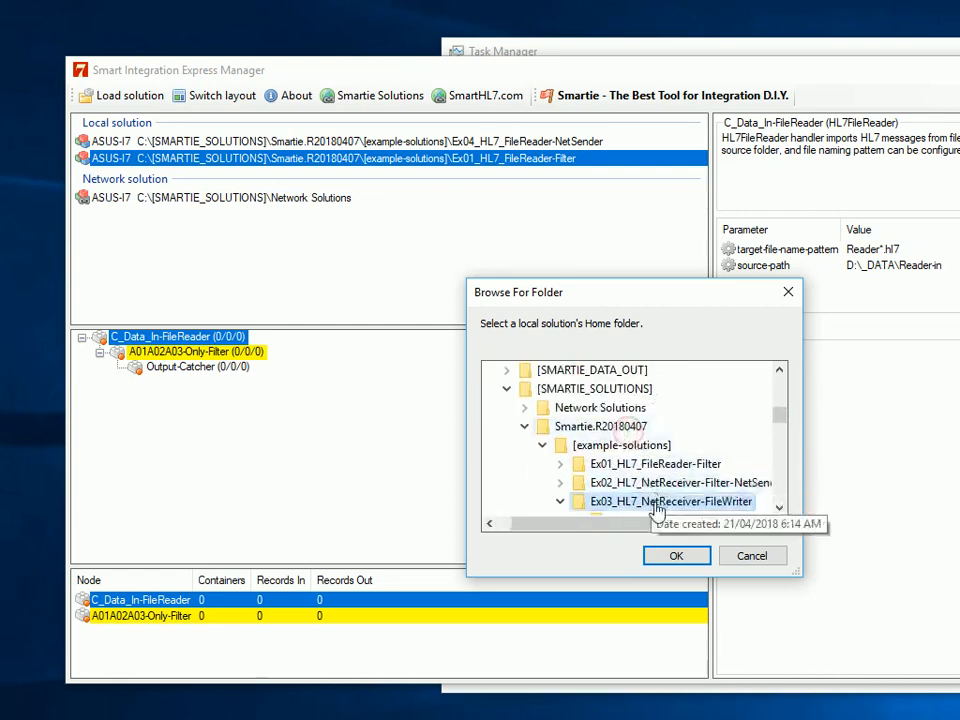
{"action": "left_click", "coordinate": [661, 560]}
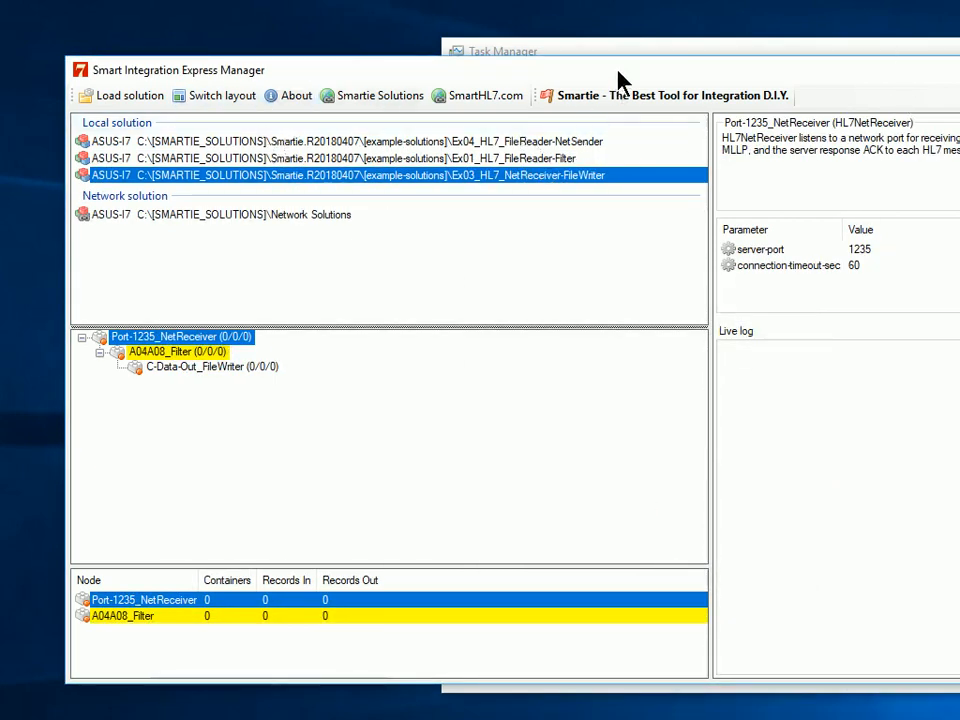
Close Smart Integration Express Manager and restart it from Smartie.Manager.exe in the Smartie.R20180407 folder.
{"action": "left_click_drag", "start_coordinate": [618, 73], "coordinate": [599, 71]}
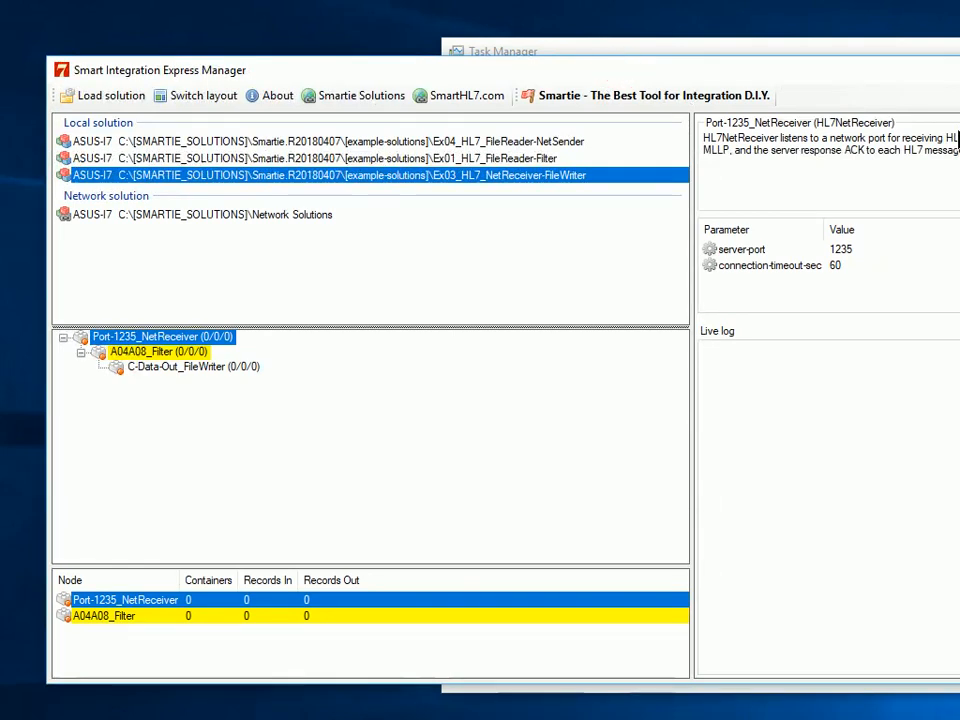
{"action": "left_click", "coordinate": [959, 70]}
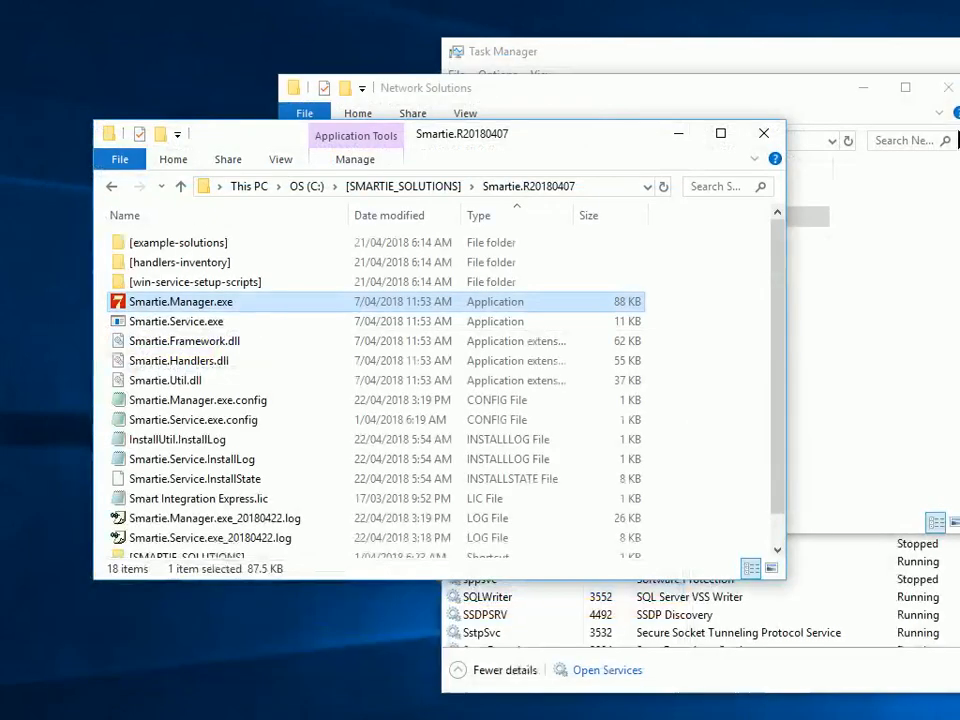
{"action": "double_click", "coordinate": [168, 305]}
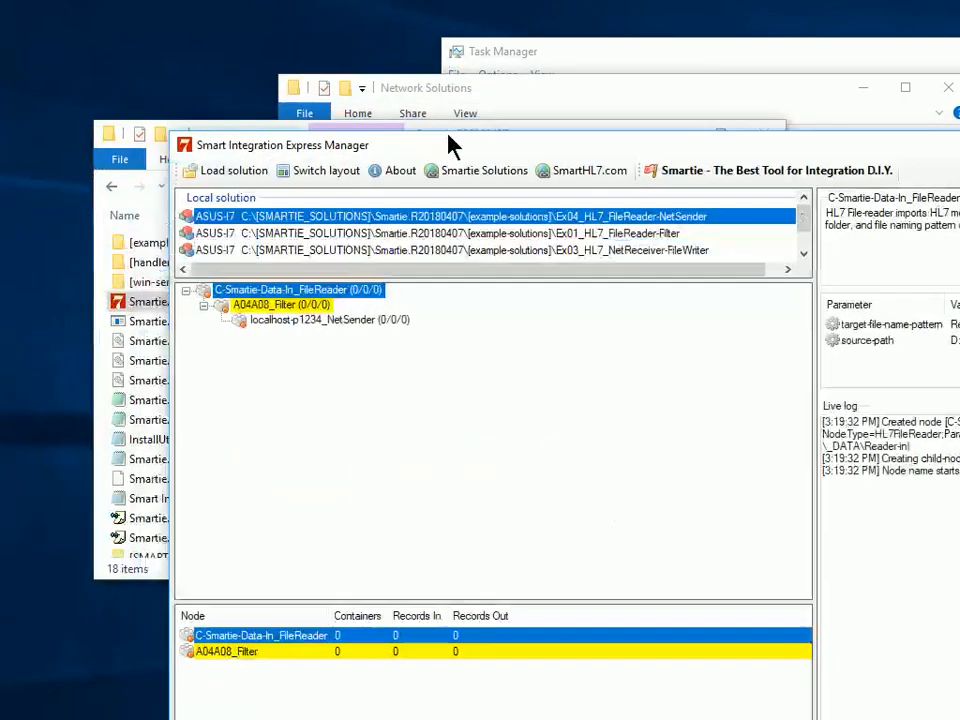
Enlarge the solution list and view the node trees of the Ex01 and Ex03 local solutions.
{"action": "left_click_drag", "start_coordinate": [450, 146], "coordinate": [407, 79]}
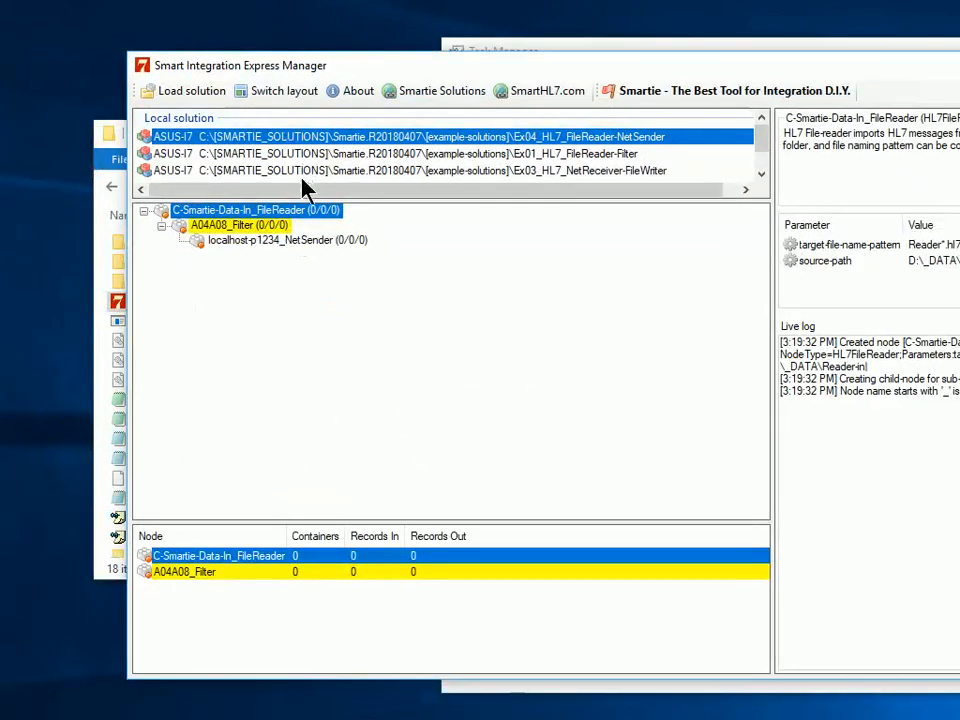
{"action": "left_click_drag", "start_coordinate": [301, 198], "coordinate": [322, 302]}
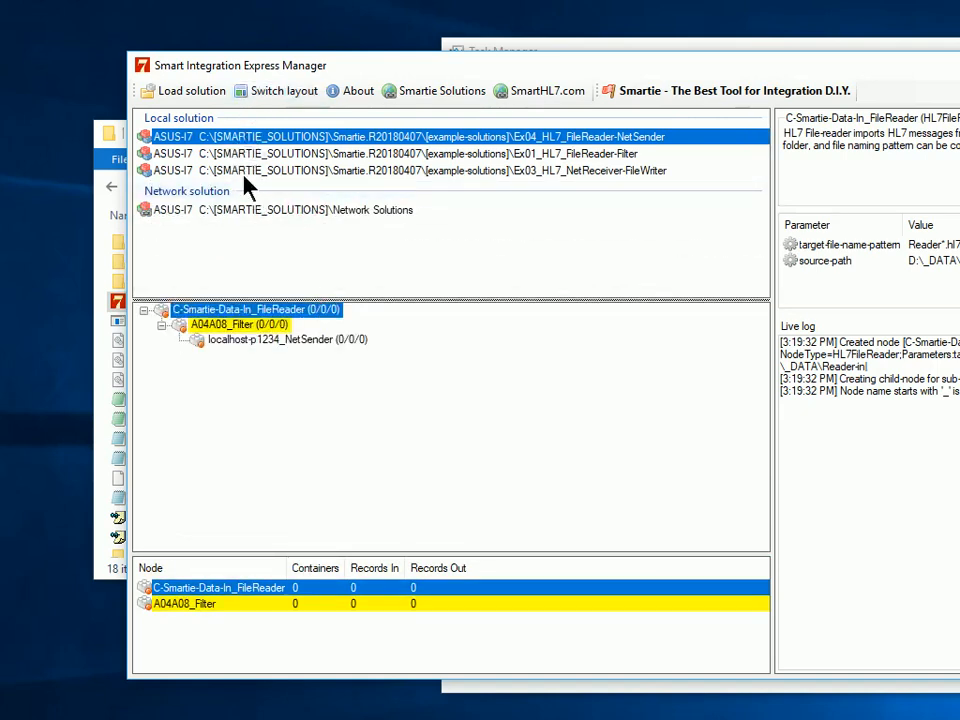
{"action": "left_click", "coordinate": [294, 155]}
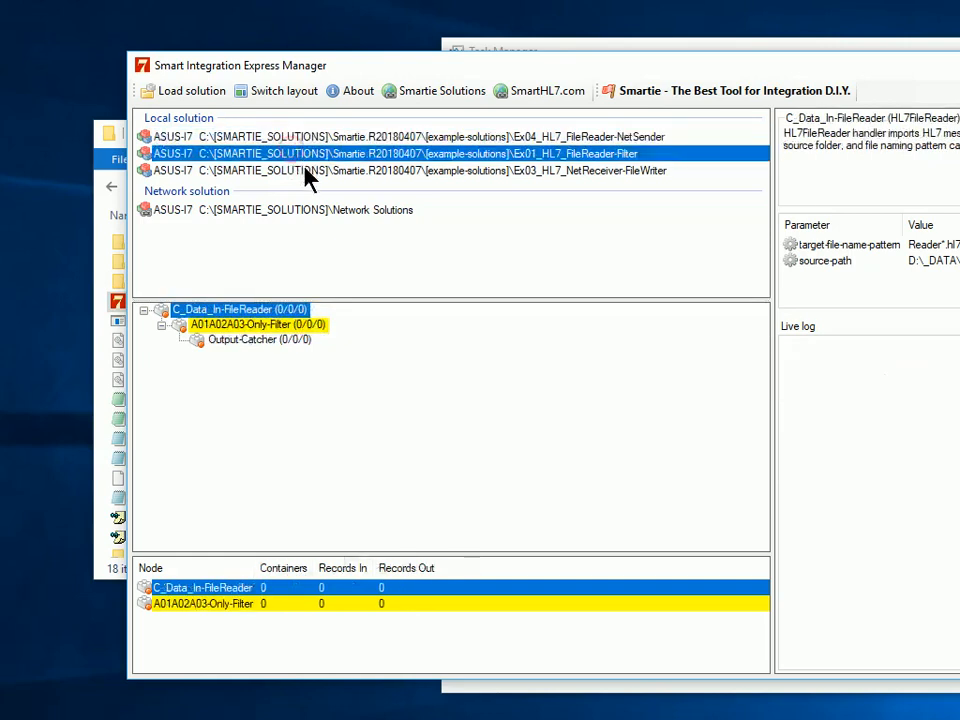
{"action": "left_click", "coordinate": [305, 170]}
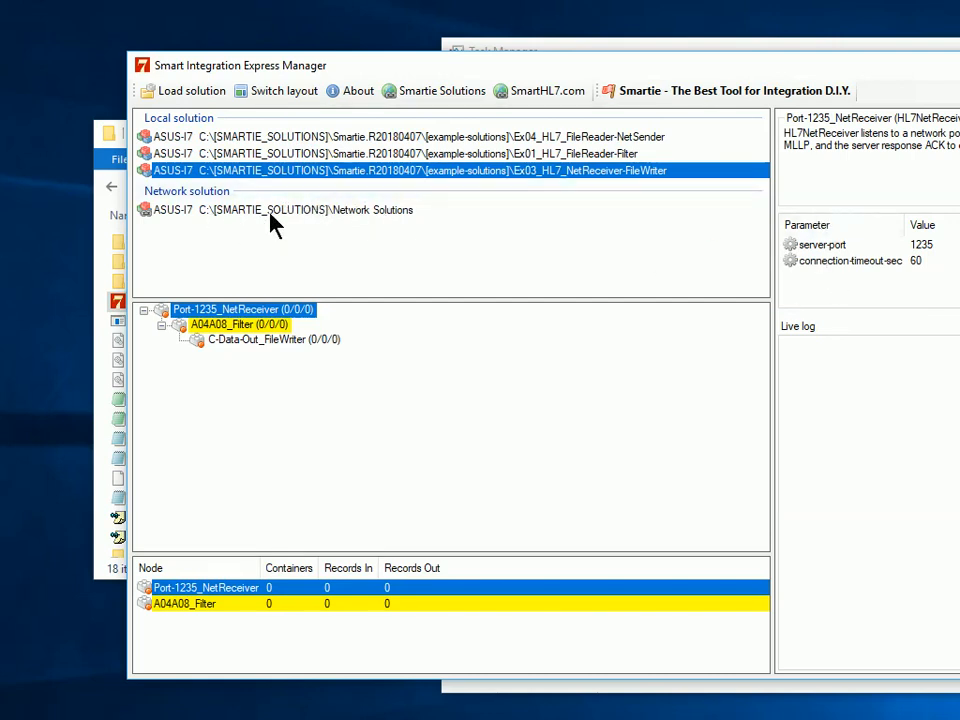
Stop the SmartieSvc service in Task Manager and return to Smart Integration Express Manager to check the solution list.
{"action": "left_click", "coordinate": [612, 50]}
{"action": "right_click", "coordinate": [529, 474]}
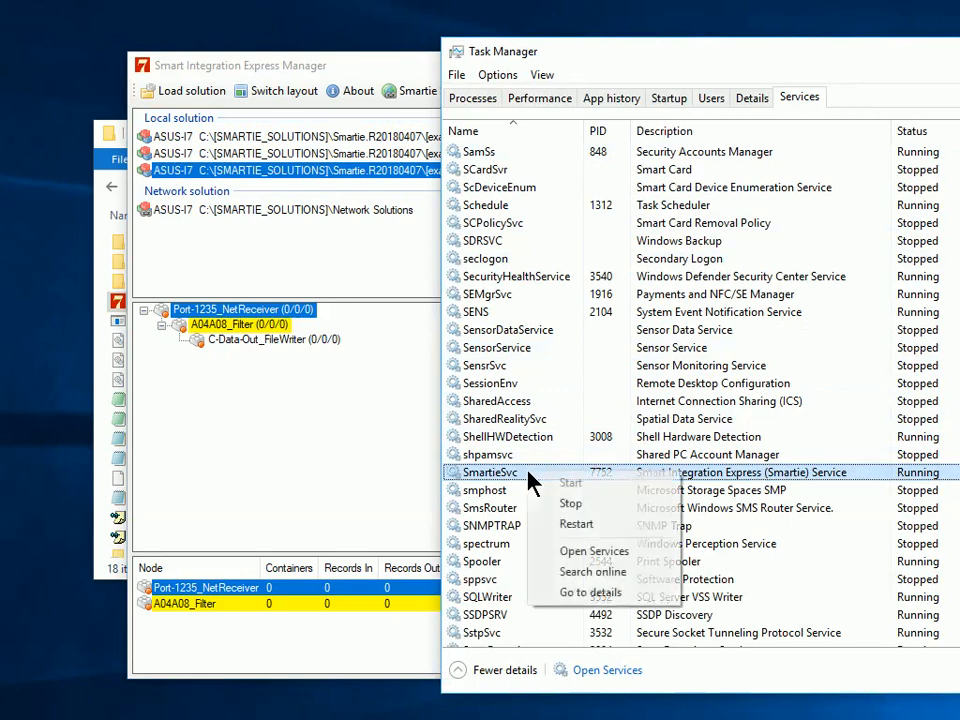
{"action": "left_click", "coordinate": [568, 504]}
{"action": "left_click", "coordinate": [338, 227]}
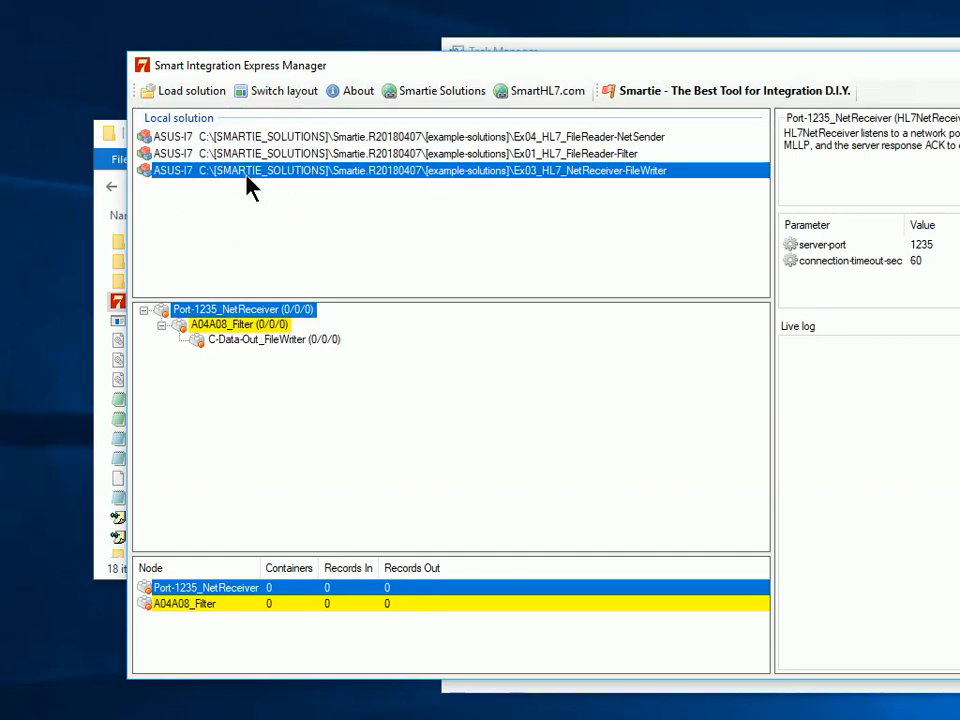
Close Smart Integration Express Manager and open Smartie.Manager.exe.config from the Smartie.R20180407 folder for editing.
{"action": "left_click_drag", "start_coordinate": [349, 75], "coordinate": [545, 88]}
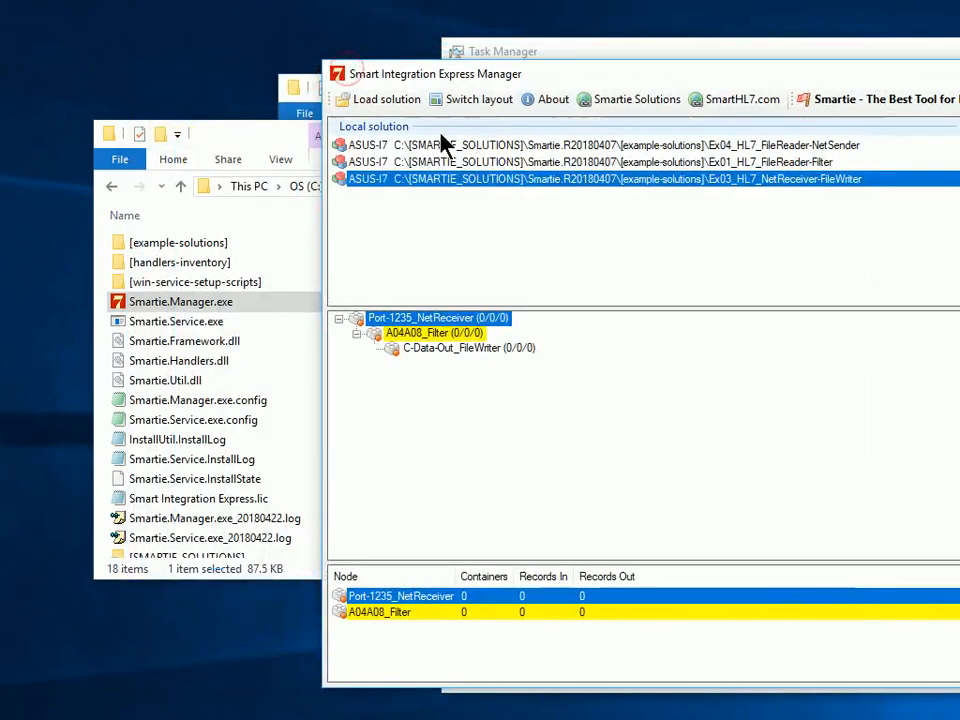
{"action": "left_click", "coordinate": [258, 145]}
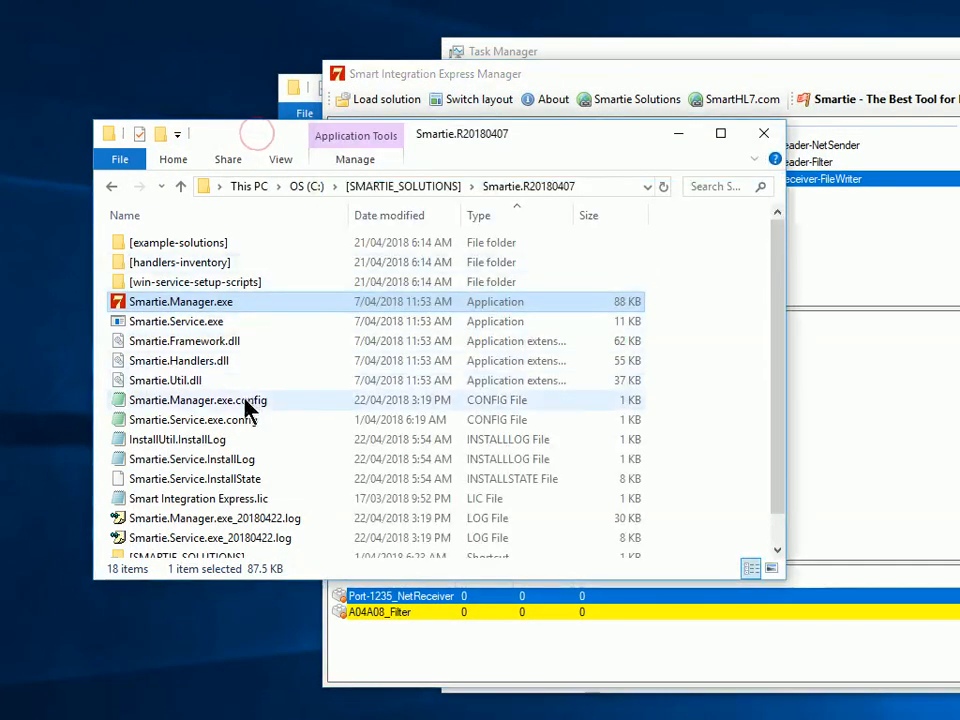
{"action": "left_click_drag", "start_coordinate": [859, 70], "coordinate": [374, 92]}
{"action": "left_click", "coordinate": [936, 99]}
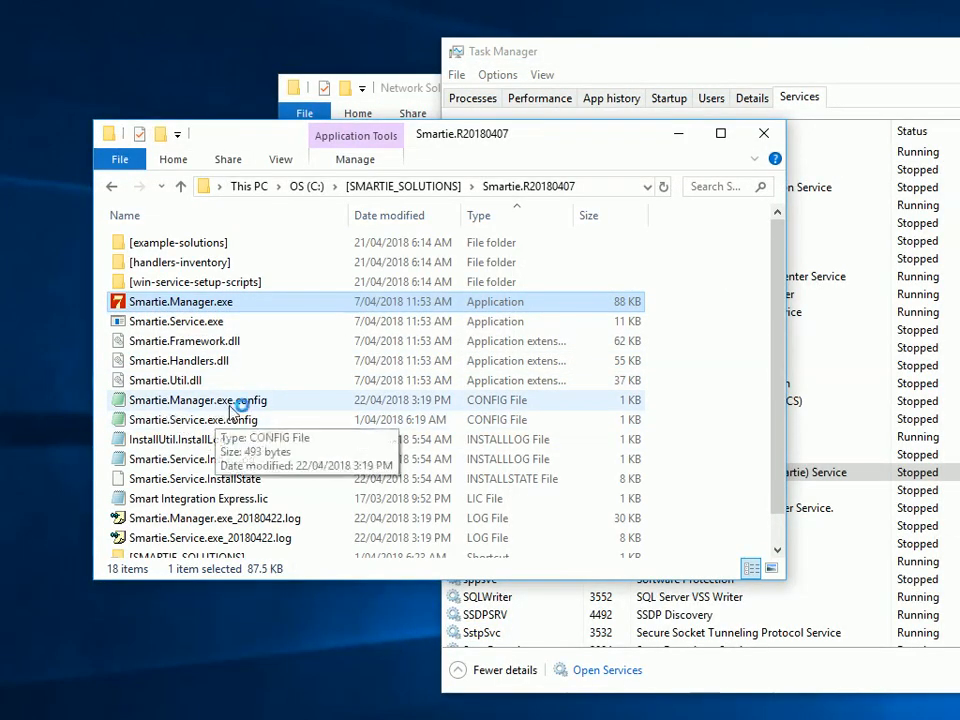
{"action": "double_click", "coordinate": [240, 404]}
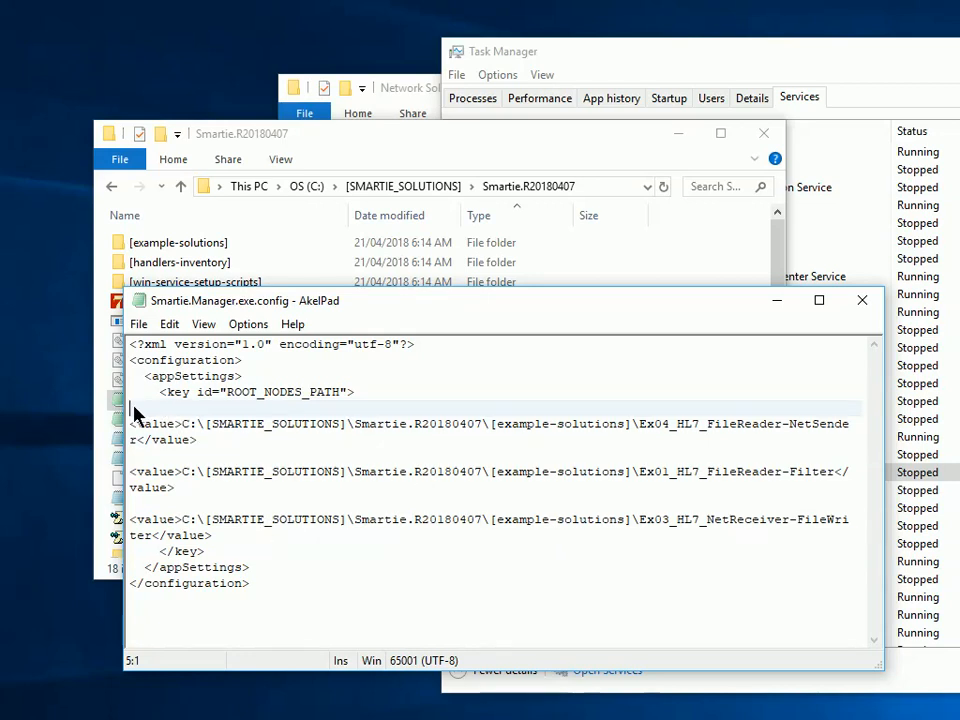
Delete the Ex04, Ex01 and Ex03 value entries under ROOT_NODES_PATH, then save and close the config file.
{"action": "left_click_drag", "start_coordinate": [131, 412], "coordinate": [268, 542]}
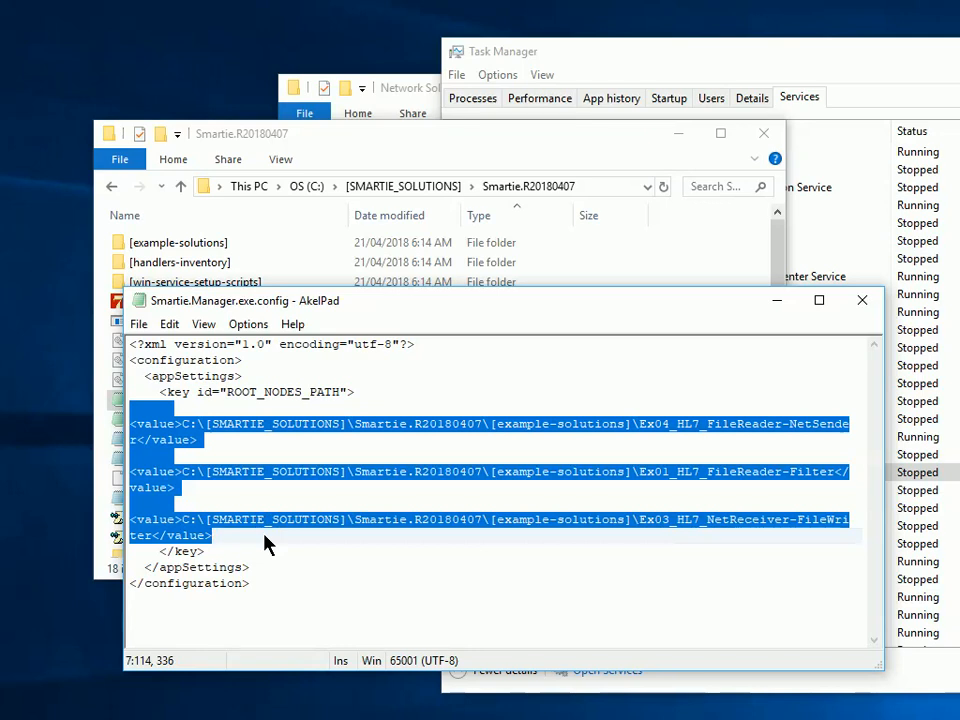
{"action": "key", "text": "Delete"}
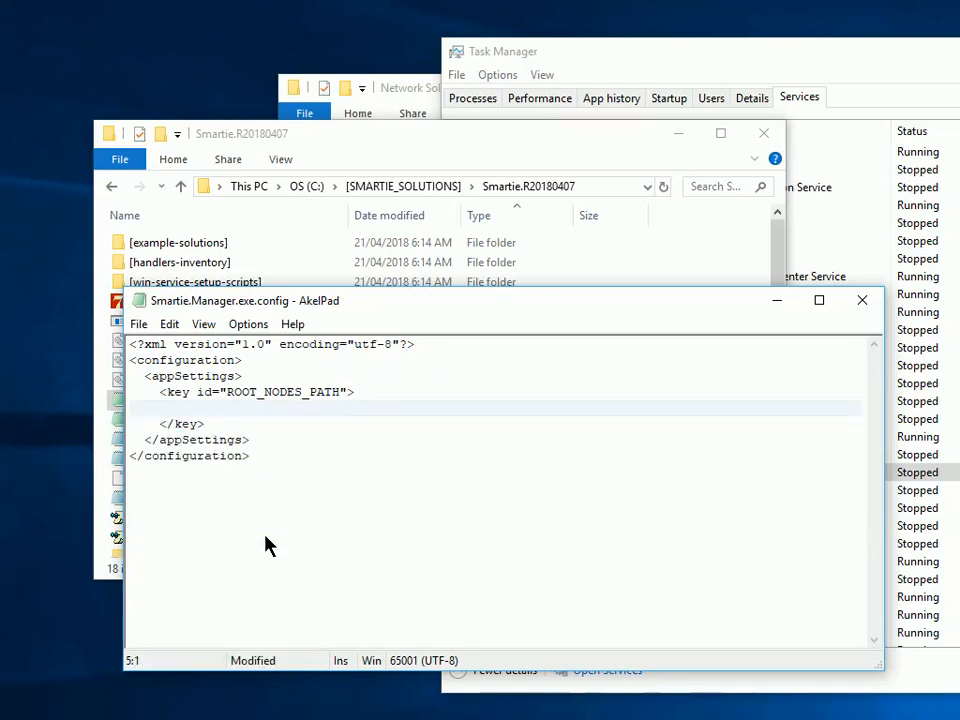
{"action": "key", "text": "ctrl+s"}
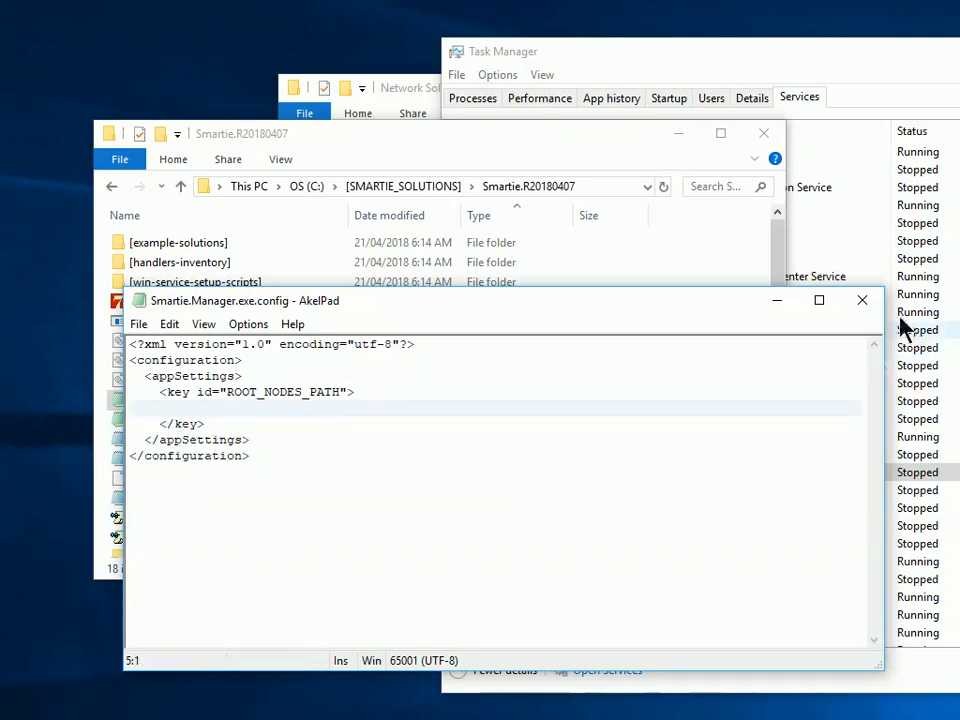
{"action": "left_click", "coordinate": [862, 300]}
Relaunch Smart Integration Express Manager and load the Ex07_HL7_Full_Interface_Demo example as a local solution.
{"action": "double_click", "coordinate": [183, 303]}
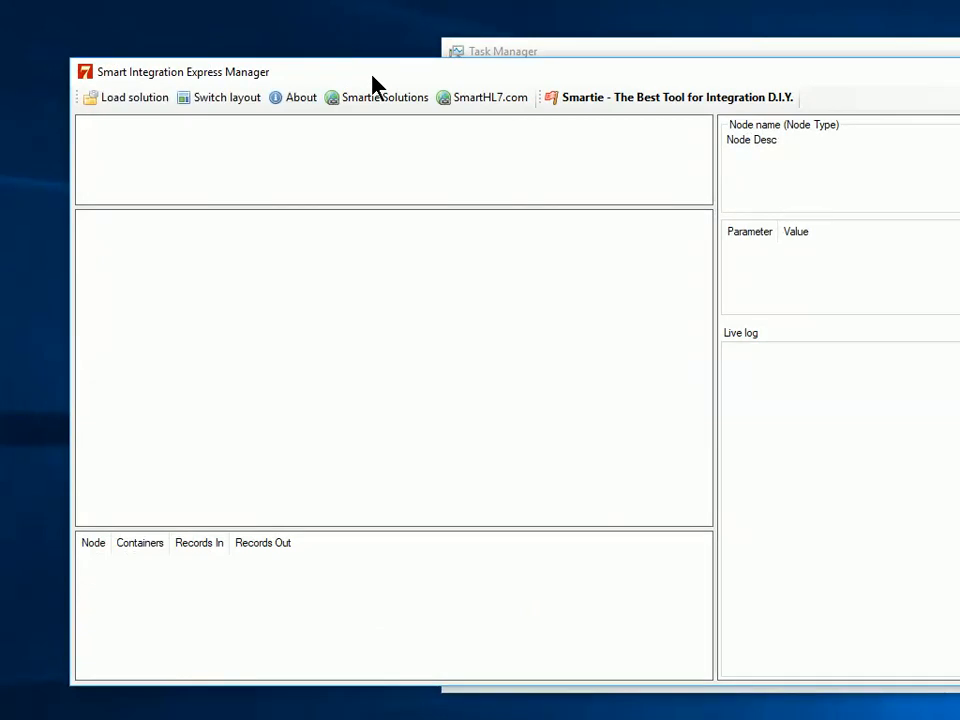
{"action": "left_click", "coordinate": [124, 100]}
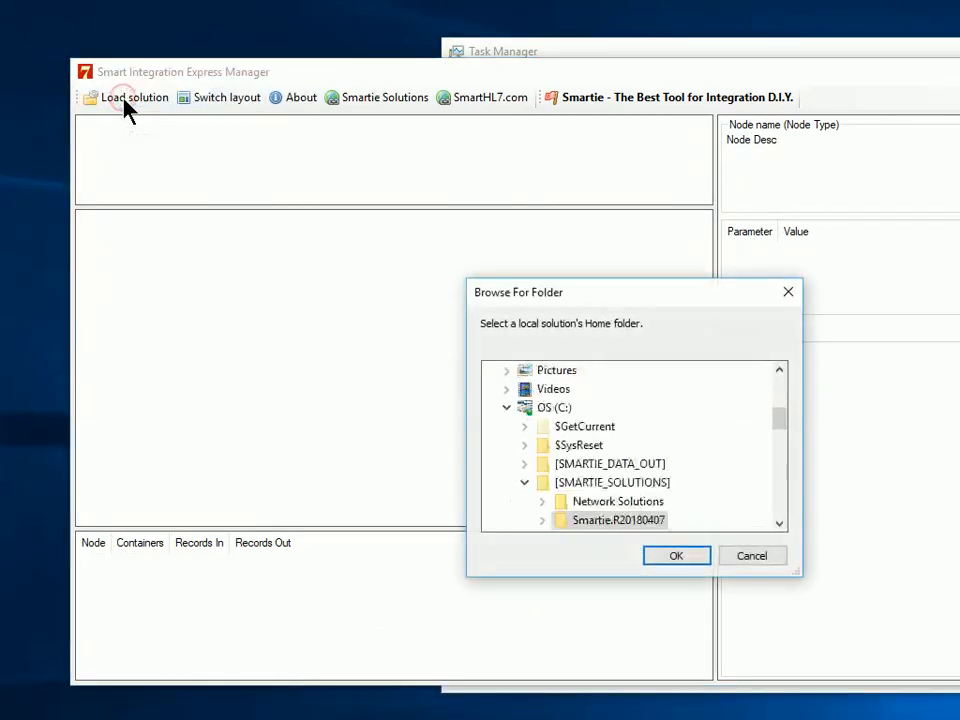
{"action": "left_click", "coordinate": [779, 522]}
{"action": "left_click", "coordinate": [779, 522]}
{"action": "left_click", "coordinate": [779, 522]}
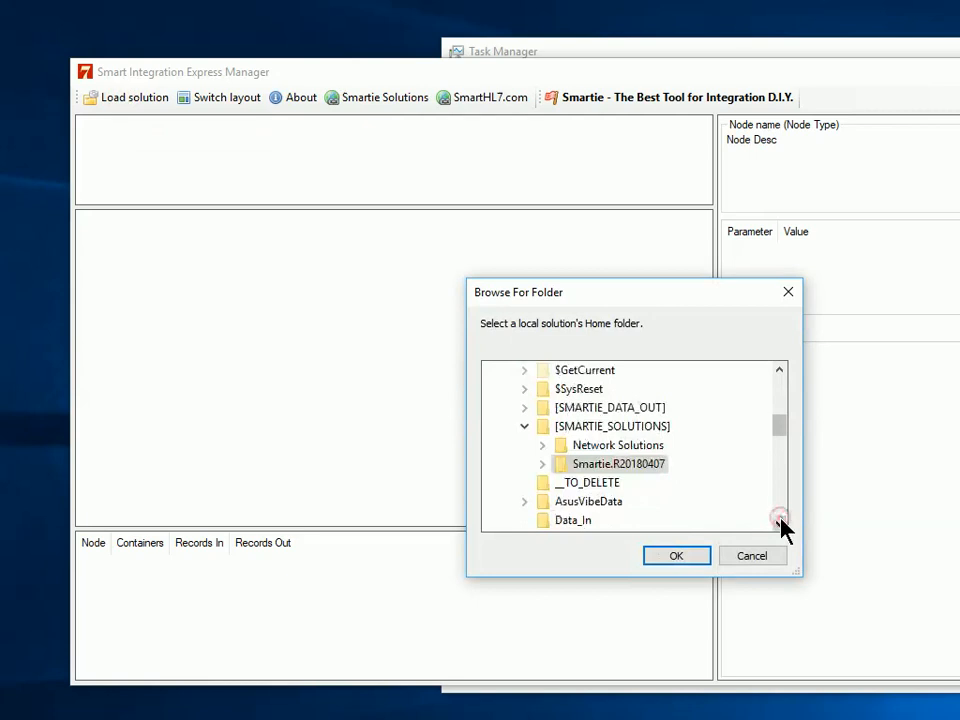
{"action": "left_click", "coordinate": [542, 464]}
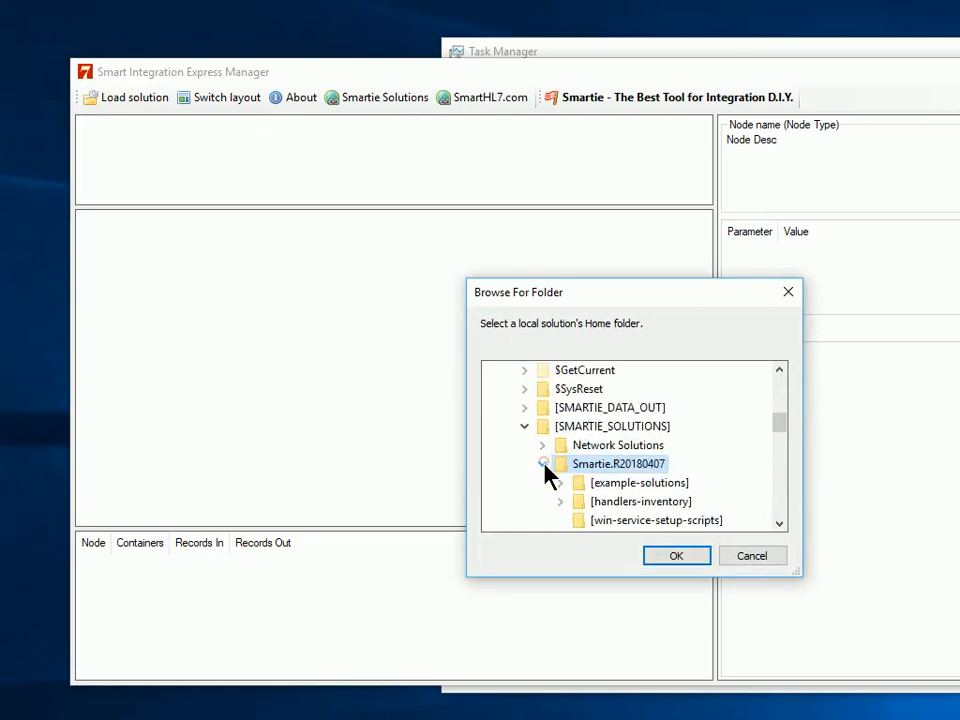
{"action": "left_click", "coordinate": [605, 483]}
{"action": "left_click", "coordinate": [677, 501]}
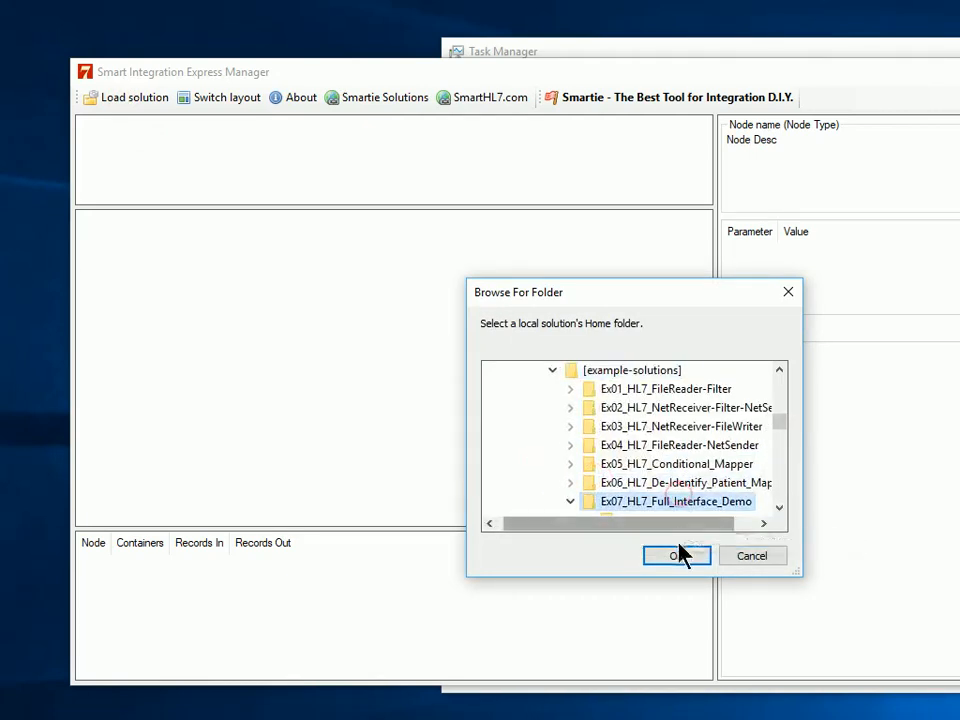
{"action": "left_click", "coordinate": [678, 556]}
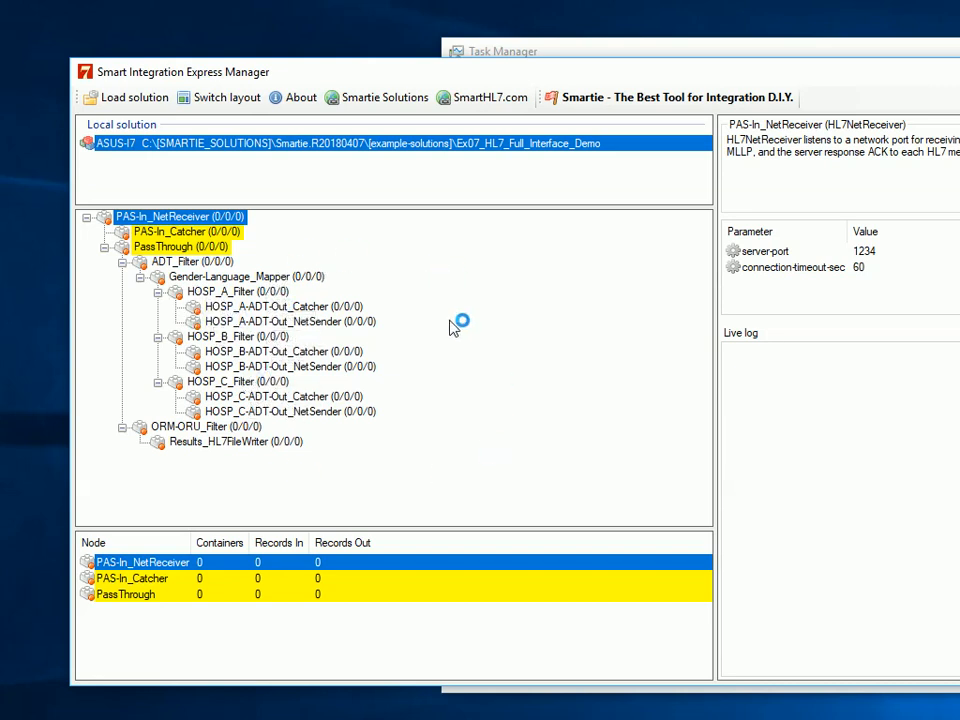
Inspect the Gender-Language_Mapper, HOSP_A and HOSP_B nodes, ending on the ADT_Filter node's description and parameters.
{"action": "left_click", "coordinate": [250, 277]}
{"action": "left_click", "coordinate": [240, 292]}
{"action": "left_click", "coordinate": [242, 309]}
{"action": "left_click", "coordinate": [240, 322]}
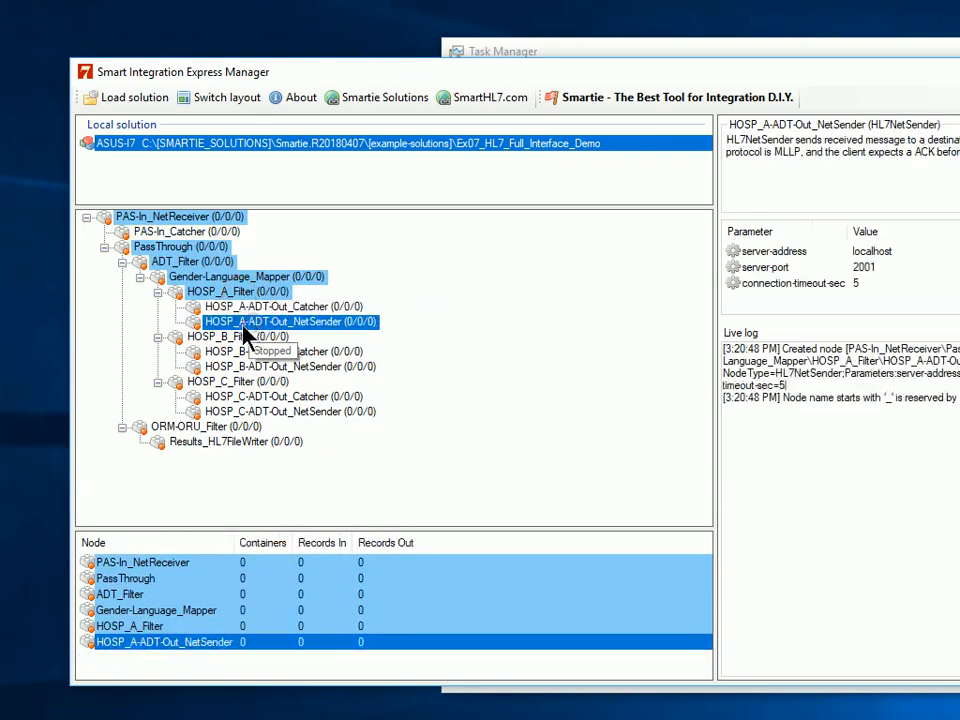
{"action": "left_click", "coordinate": [228, 338]}
{"action": "left_click", "coordinate": [262, 352]}
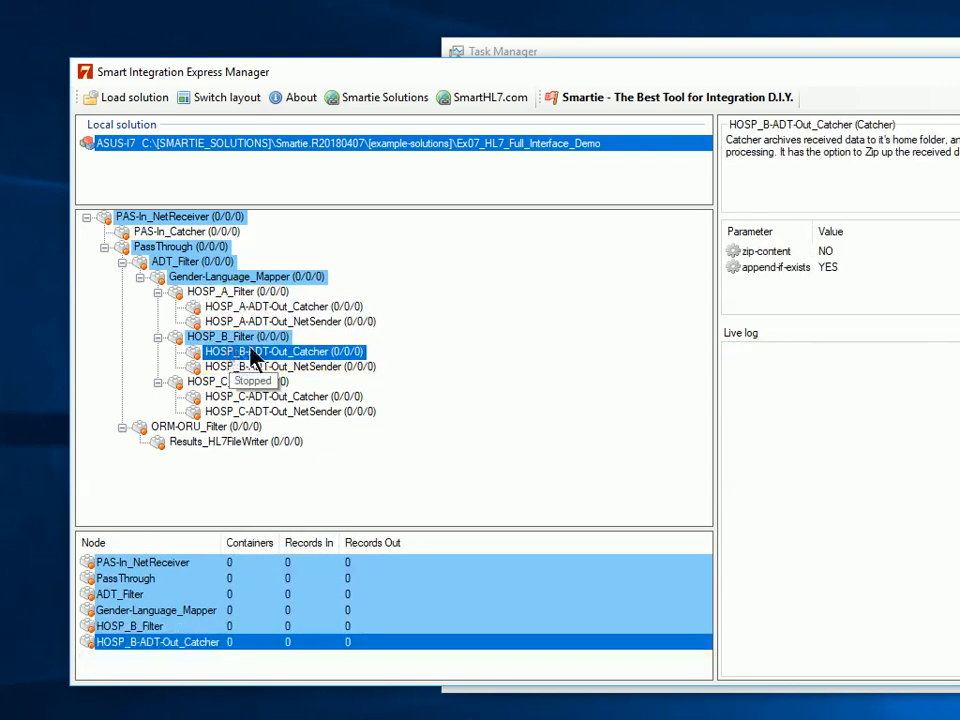
{"action": "left_click", "coordinate": [206, 272]}
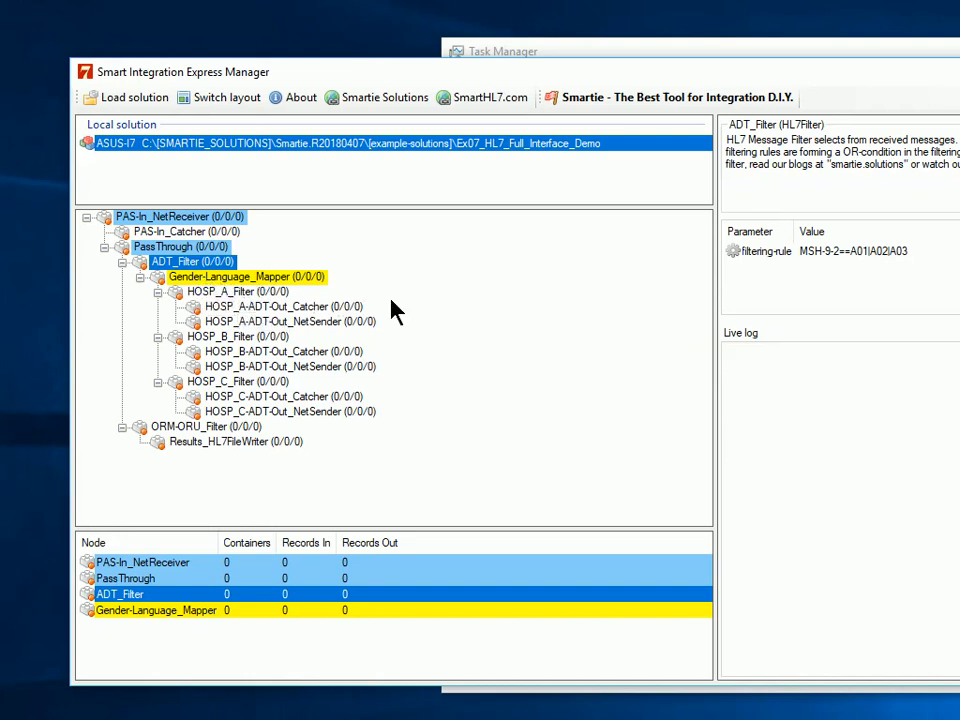
Start only the ADT_Filter node, then stop that single node again.
{"action": "right_click", "coordinate": [183, 265]}
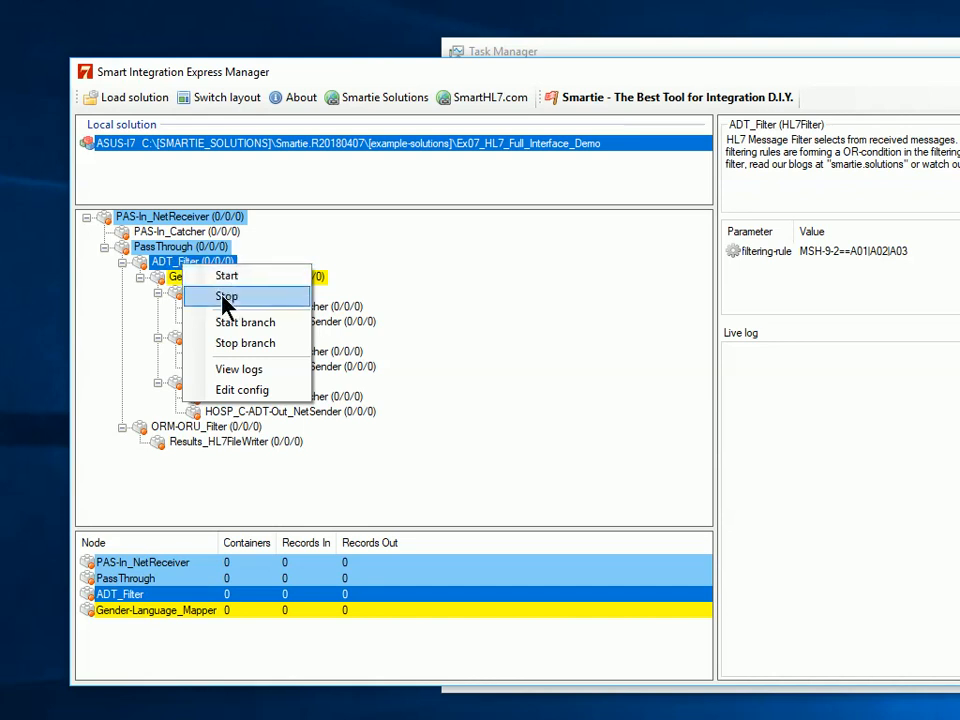
{"action": "left_click", "coordinate": [223, 277]}
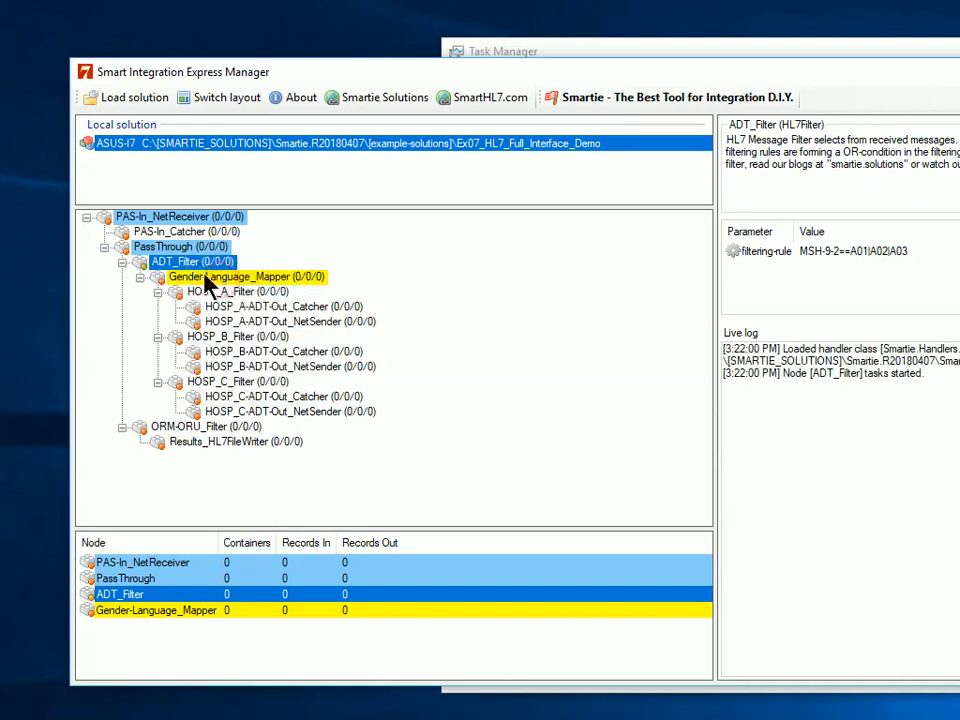
{"action": "right_click", "coordinate": [177, 262]}
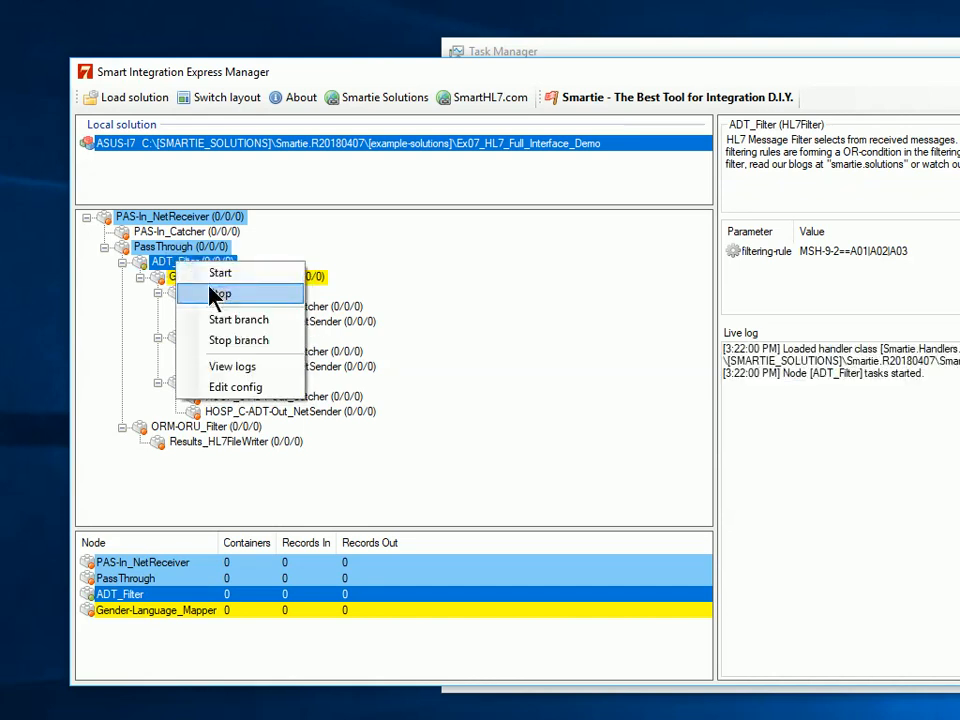
{"action": "left_click", "coordinate": [220, 294]}
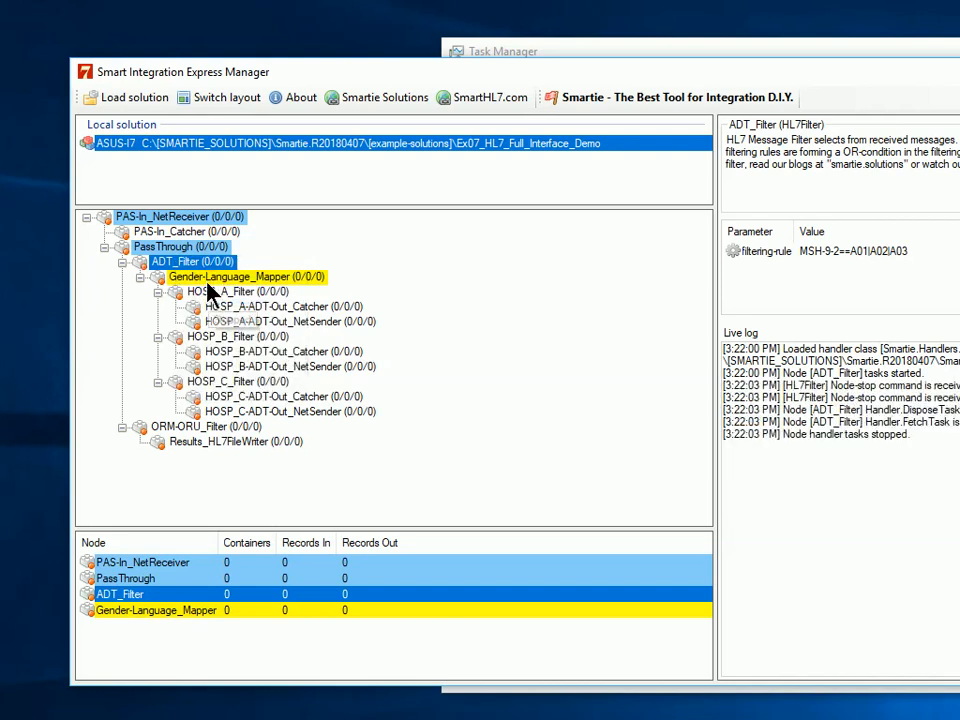
Start the whole HOSP_A_Filter branch, then stop that branch again.
{"action": "right_click", "coordinate": [195, 263]}
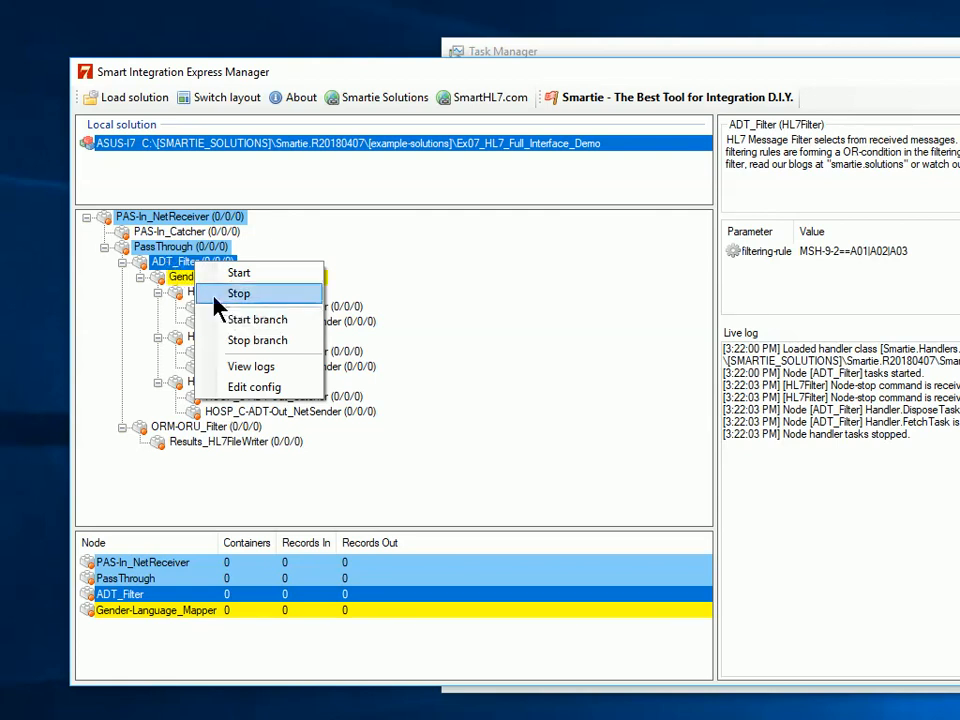
{"action": "left_click", "coordinate": [482, 262]}
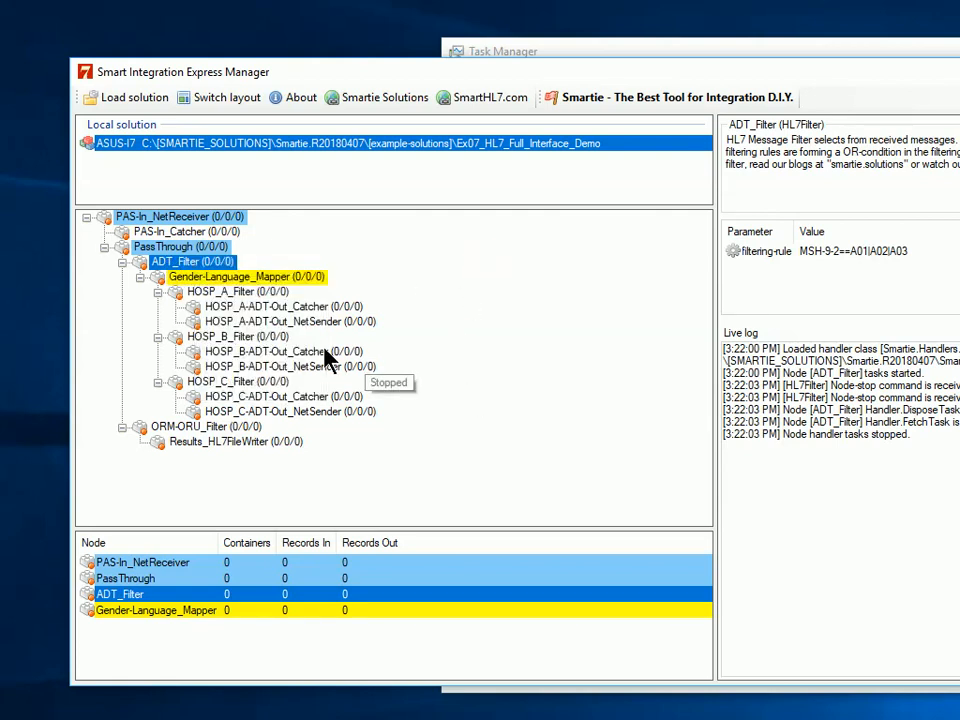
{"action": "left_click", "coordinate": [212, 293]}
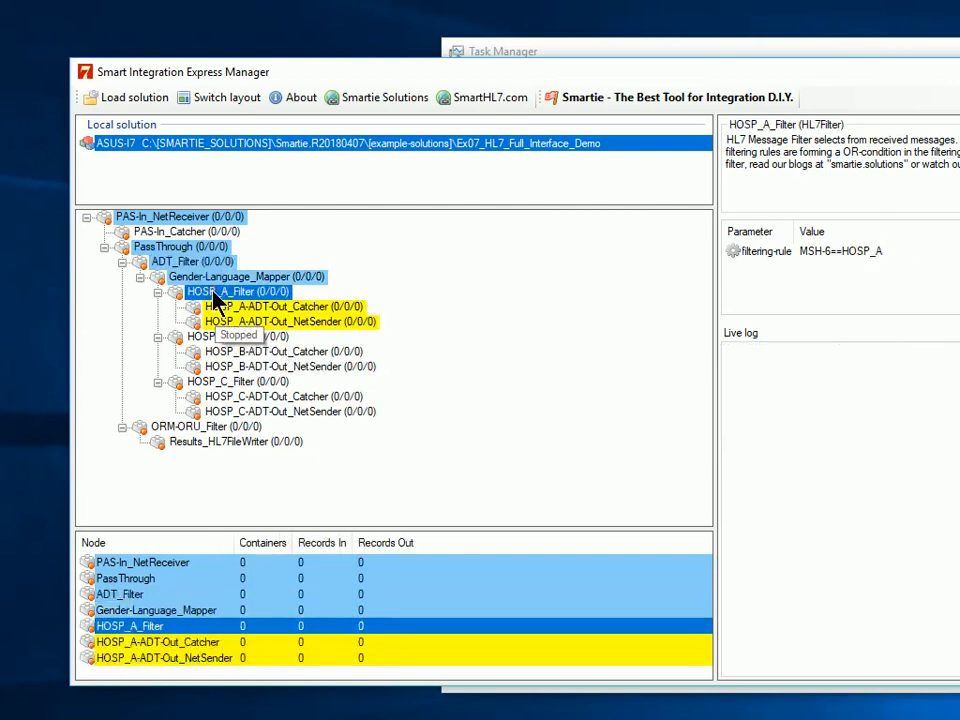
{"action": "right_click", "coordinate": [213, 294]}
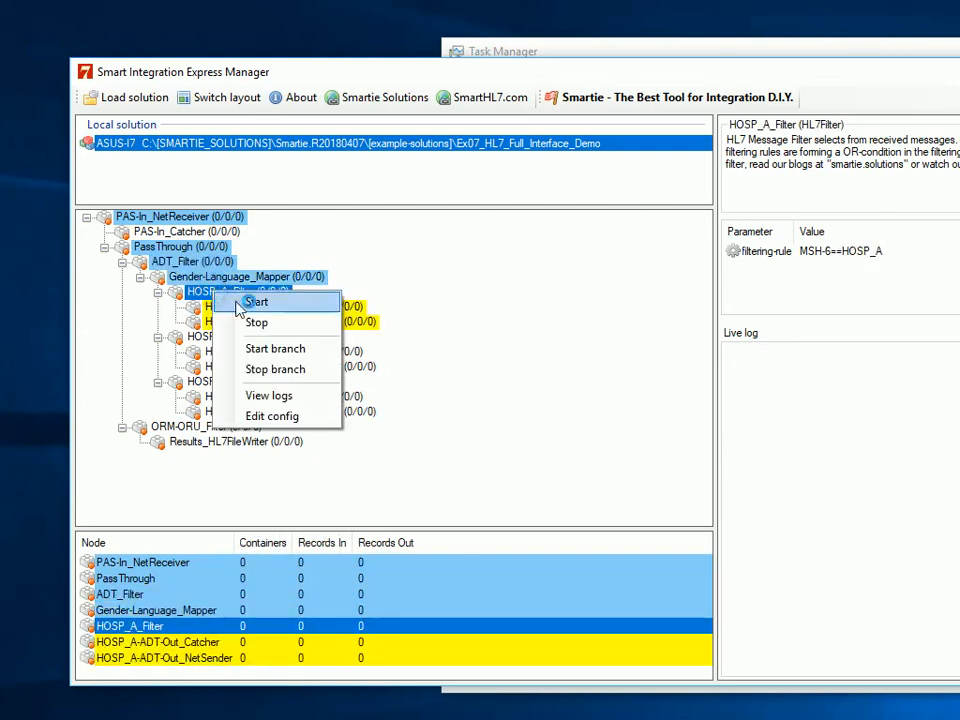
{"action": "left_click", "coordinate": [270, 349]}
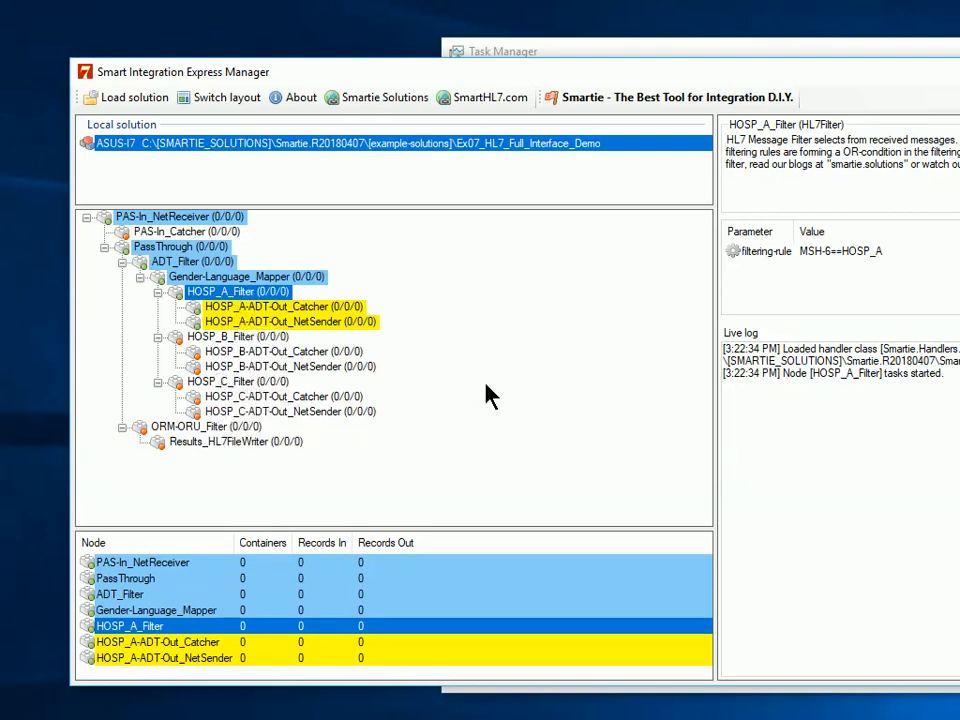
{"action": "right_click", "coordinate": [248, 289]}
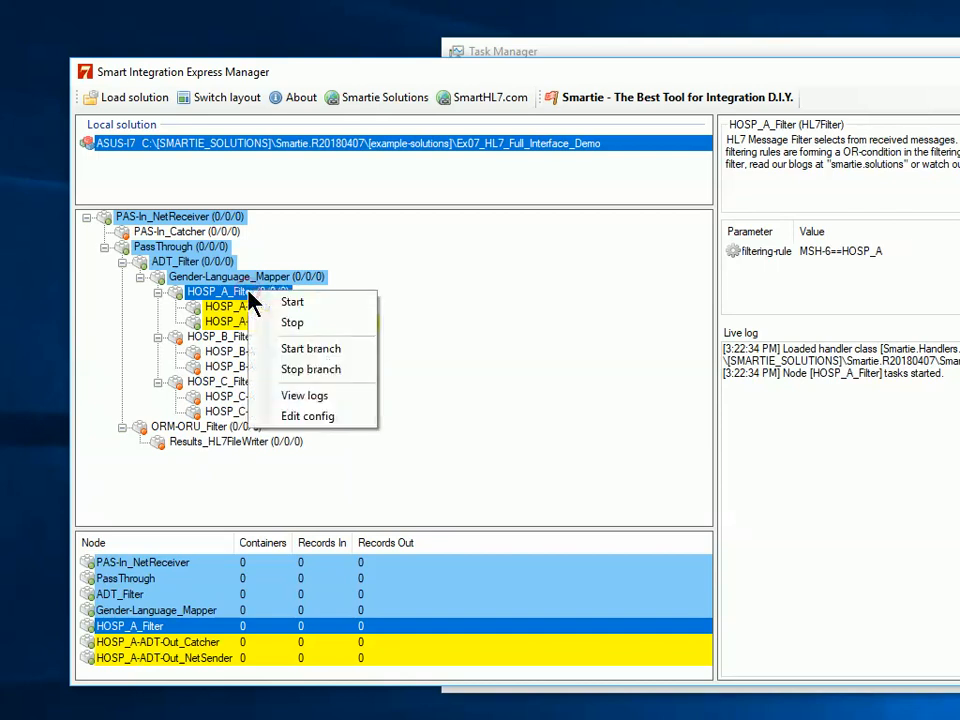
{"action": "left_click", "coordinate": [326, 370]}
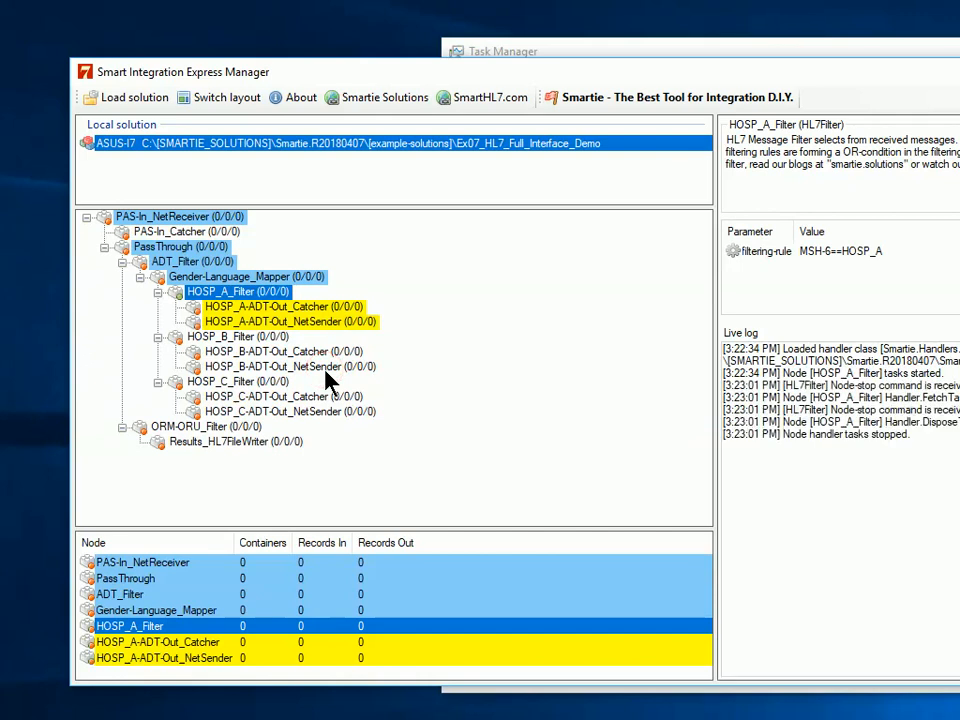
View the HOSP_B_Filter node's logs by opening HOSP_B_Filter_20180422.log, then close the log viewer and its folder.
{"action": "left_click", "coordinate": [216, 322]}
{"action": "left_click", "coordinate": [218, 336]}
{"action": "right_click", "coordinate": [214, 337]}
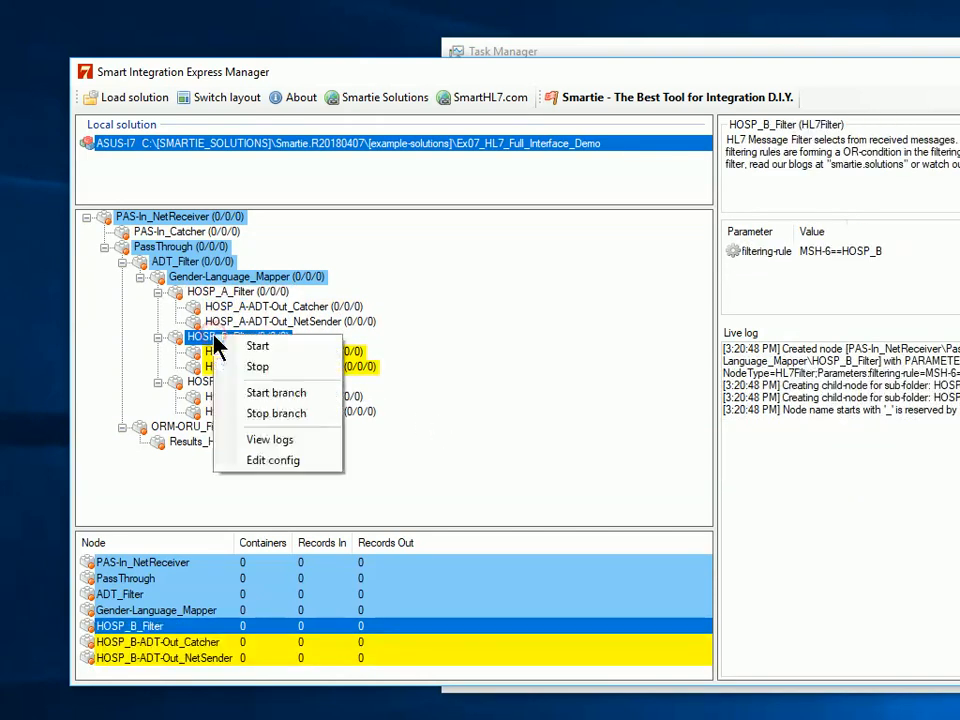
{"action": "left_click", "coordinate": [264, 440]}
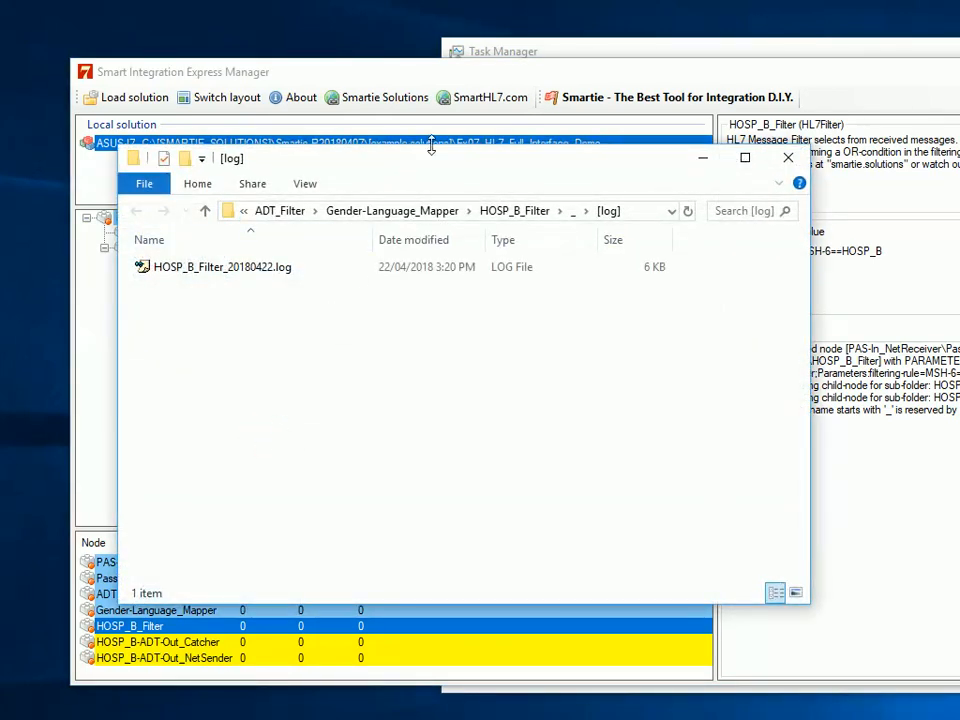
{"action": "left_click_drag", "start_coordinate": [395, 165], "coordinate": [484, 239]}
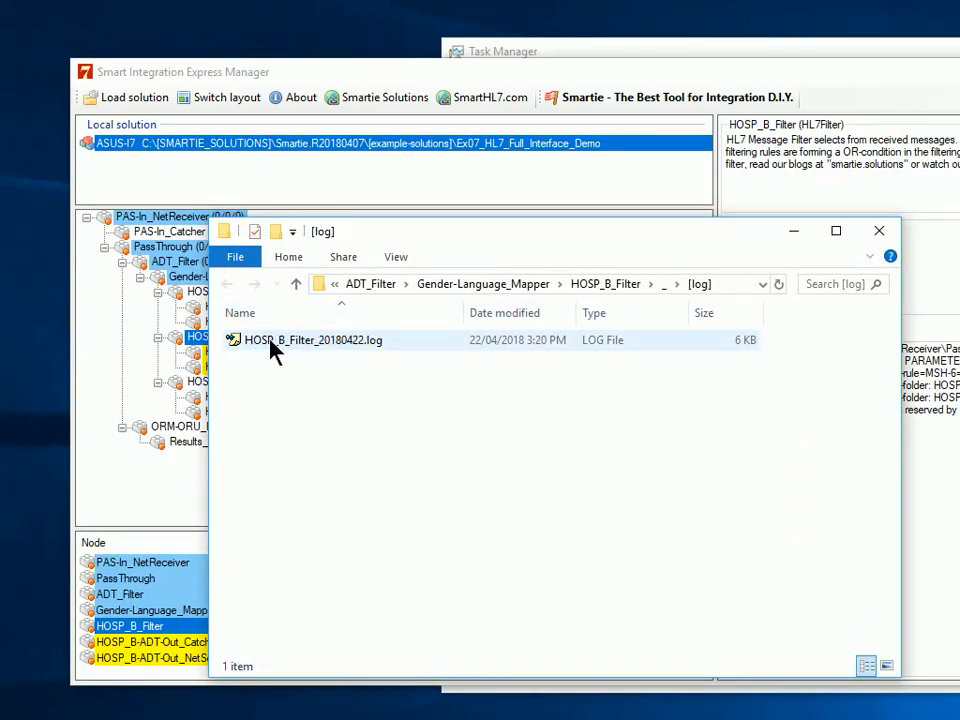
{"action": "left_click_drag", "start_coordinate": [386, 240], "coordinate": [516, 226]}
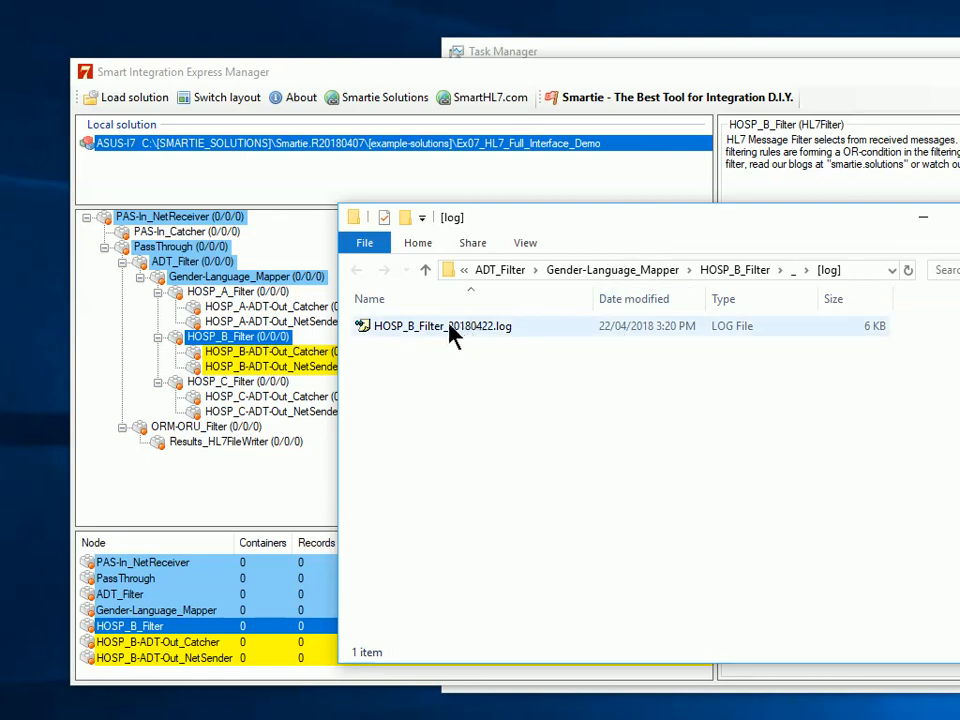
{"action": "left_click_drag", "start_coordinate": [690, 242], "coordinate": [513, 242]}
{"action": "double_click", "coordinate": [327, 317]}
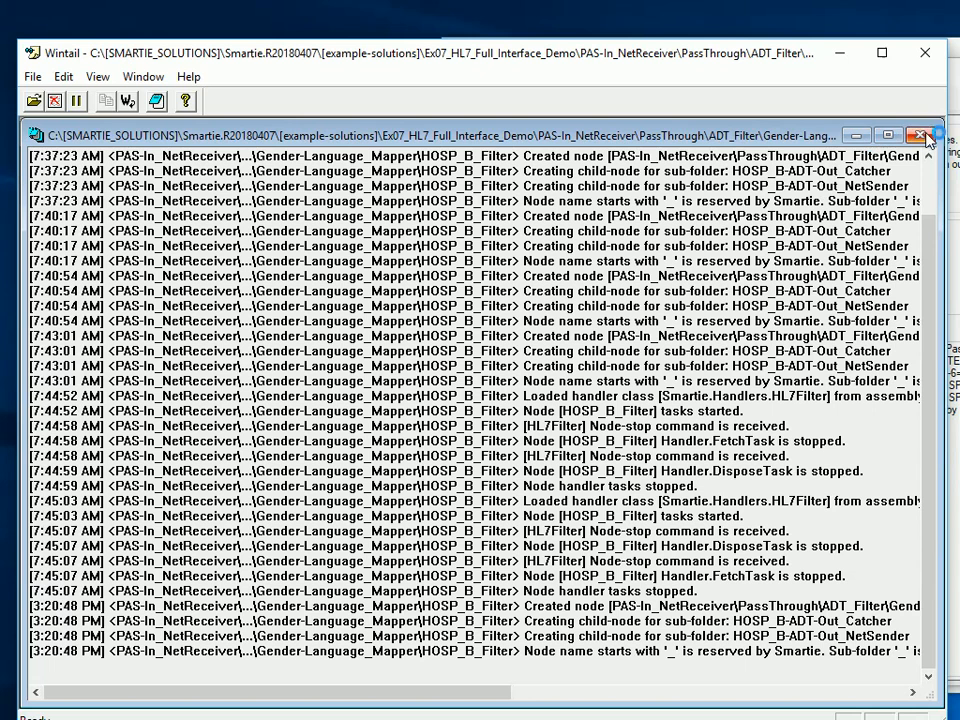
{"action": "left_click", "coordinate": [926, 60]}
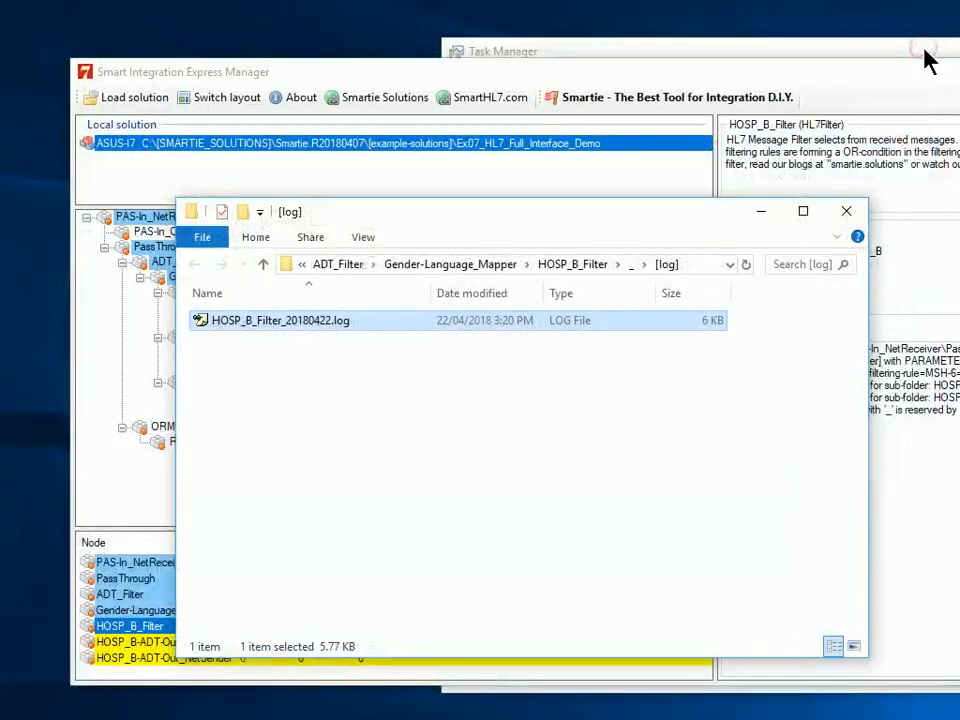
{"action": "left_click", "coordinate": [846, 213]}
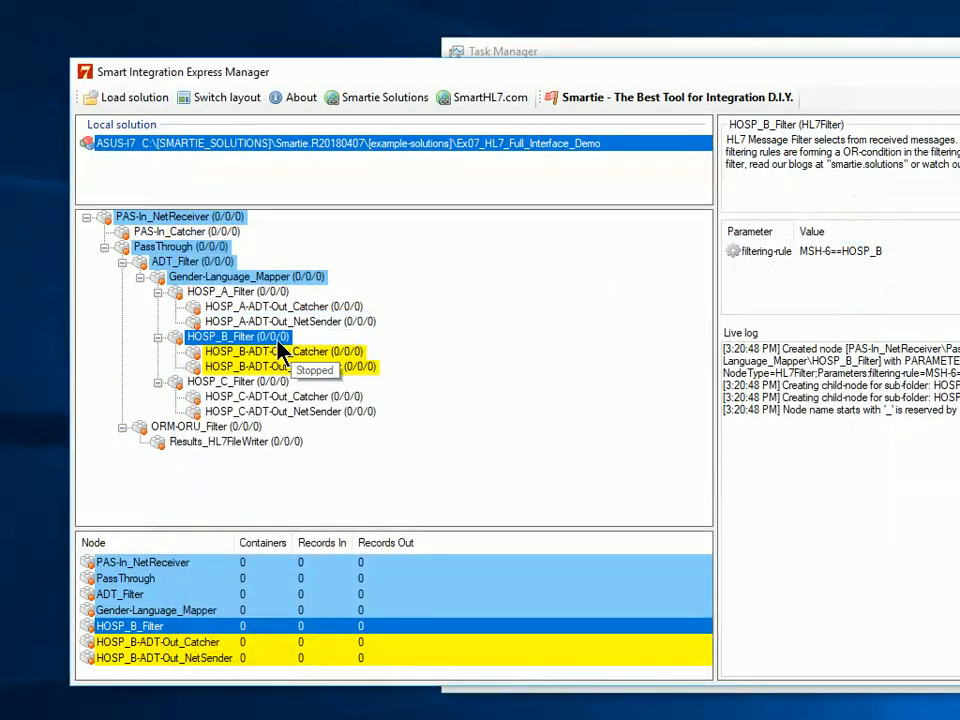
Open the HOSP_B_Filter node's config file to review its filtering rule, then close it without changes.
{"action": "right_click", "coordinate": [241, 342]}
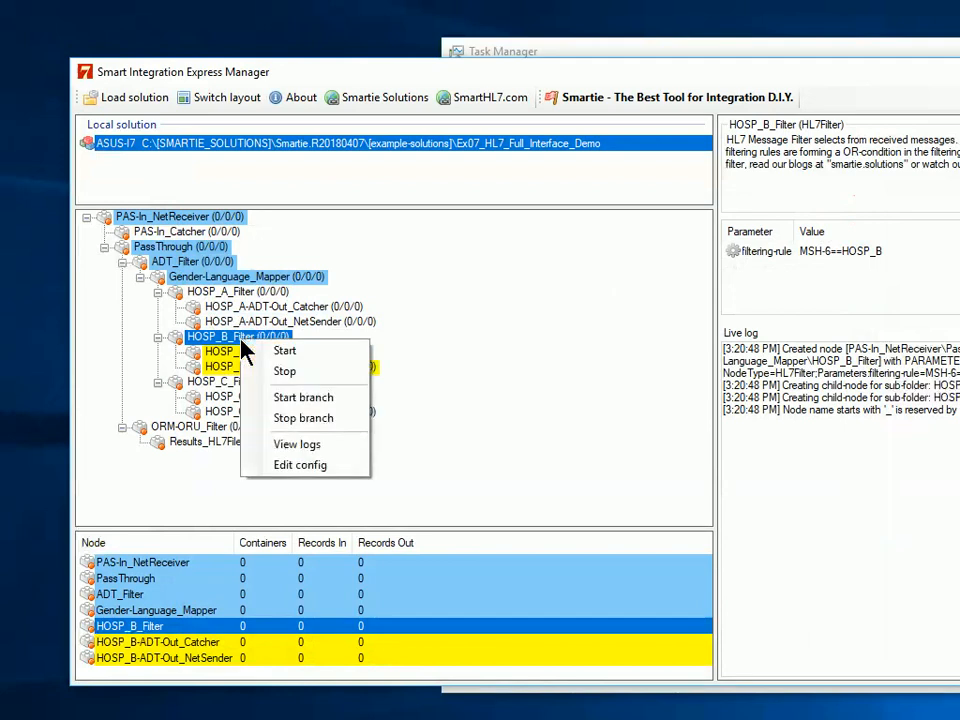
{"action": "left_click", "coordinate": [272, 468]}
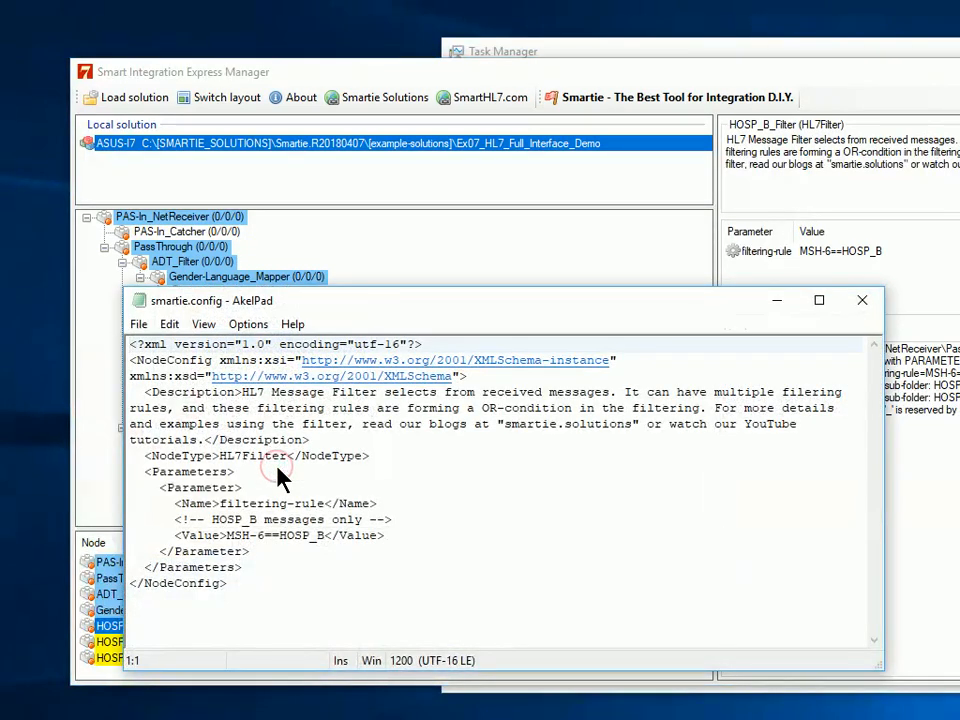
{"action": "left_click_drag", "start_coordinate": [446, 300], "coordinate": [424, 270]}
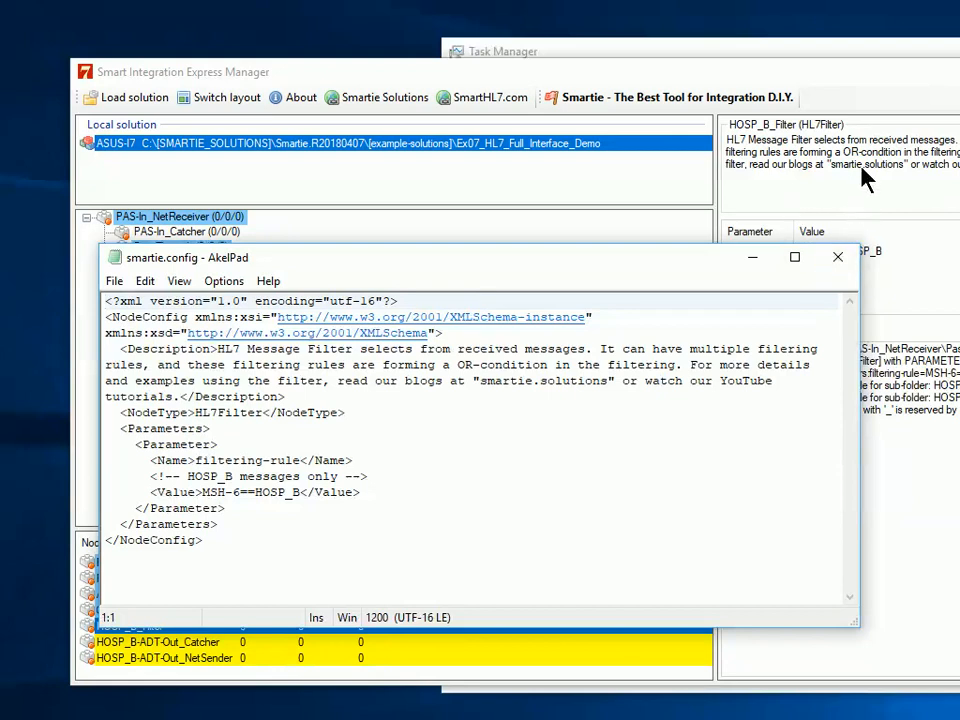
{"action": "left_click", "coordinate": [838, 258]}
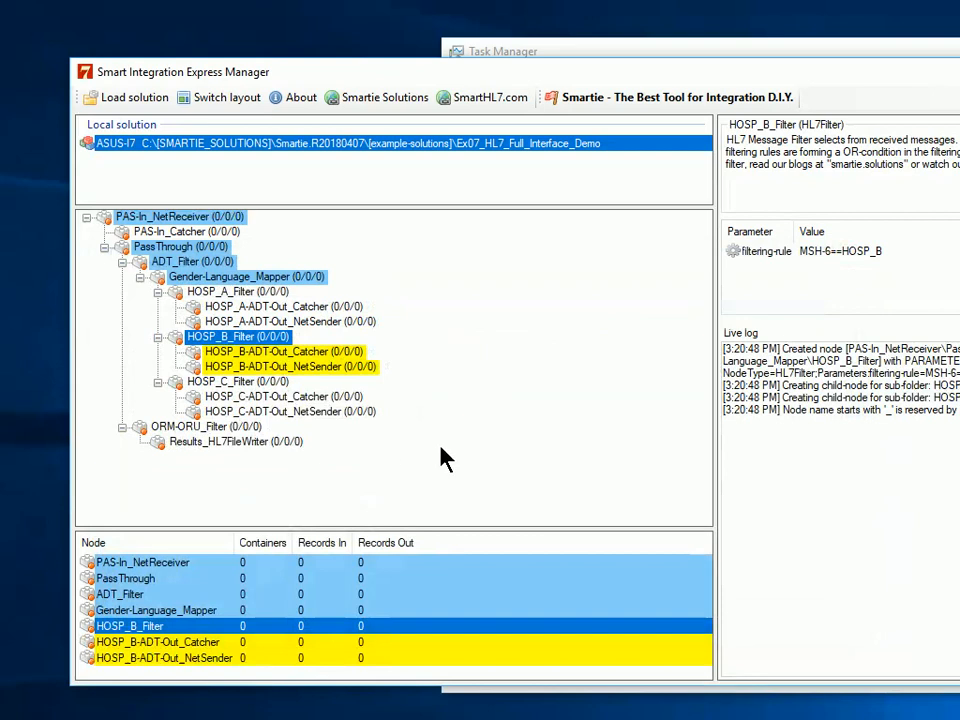
Enlarge the node statistics list and inspect PAS-In_NetReceiver, HOSP_A_Filter, HOSP_B_Filter and HOSP_A-ADT-Out_Catcher, ending on Gender-Language_Mapper.
{"action": "left_click_drag", "start_coordinate": [317, 532], "coordinate": [338, 460]}
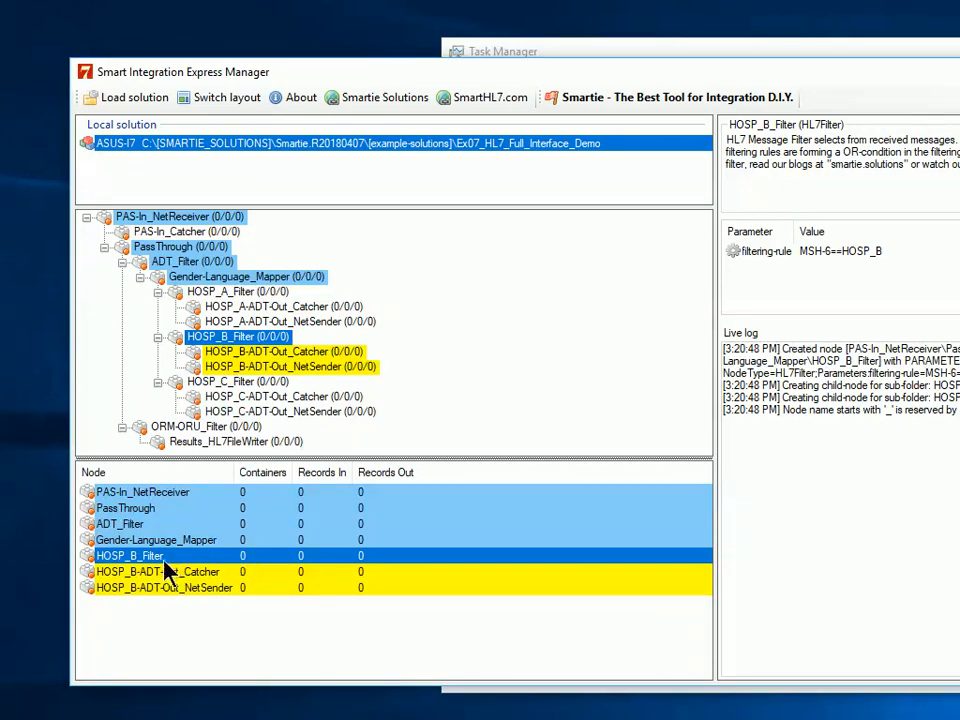
{"action": "left_click", "coordinate": [168, 494]}
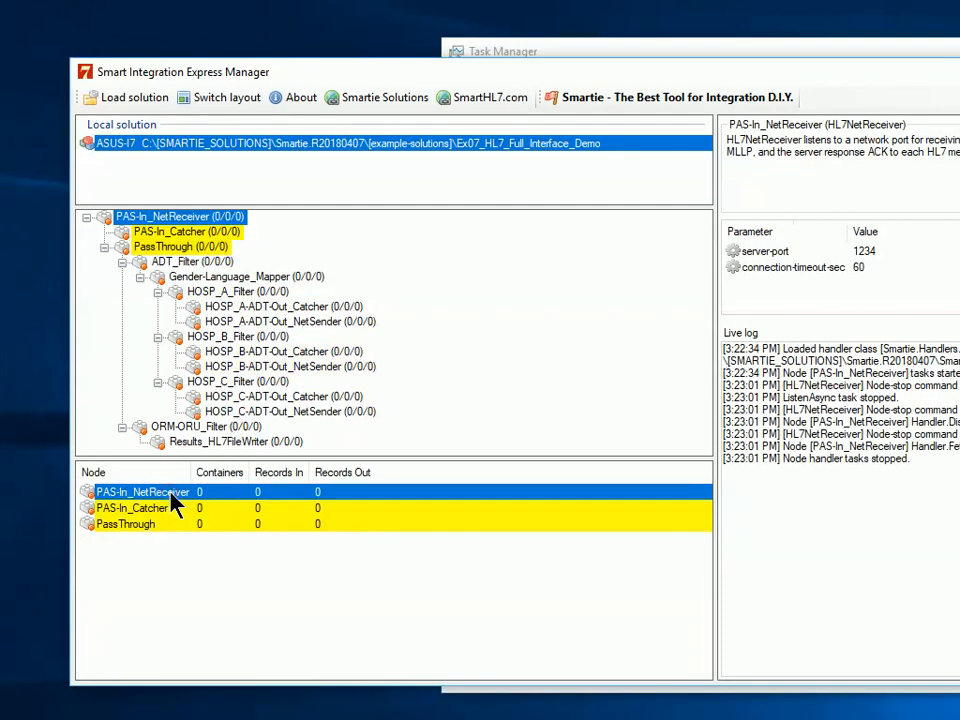
{"action": "left_click", "coordinate": [232, 292]}
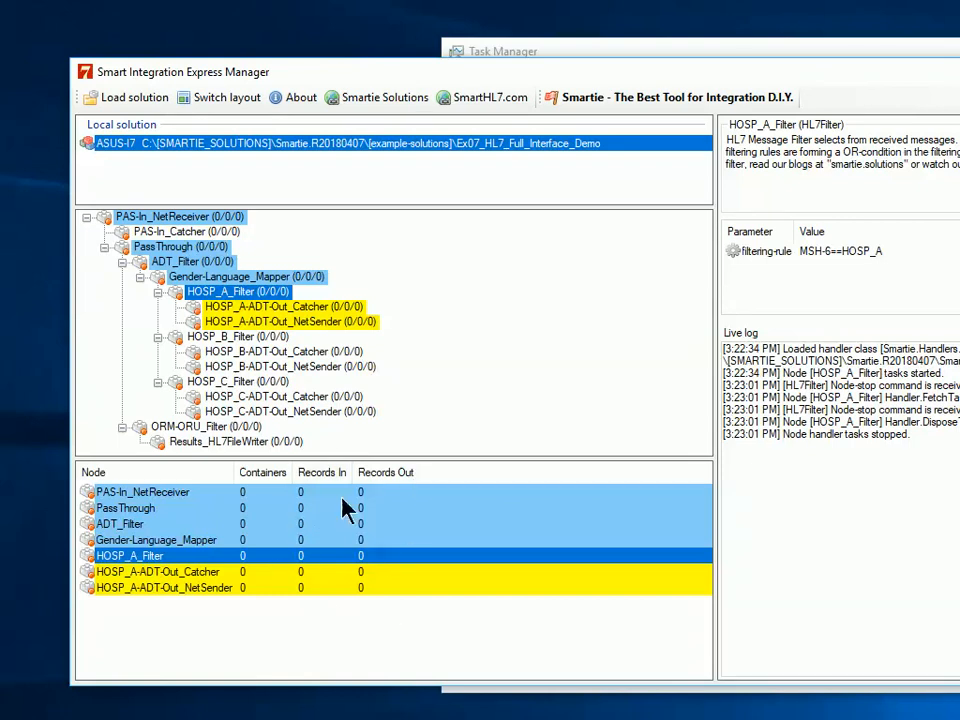
{"action": "left_click", "coordinate": [242, 338]}
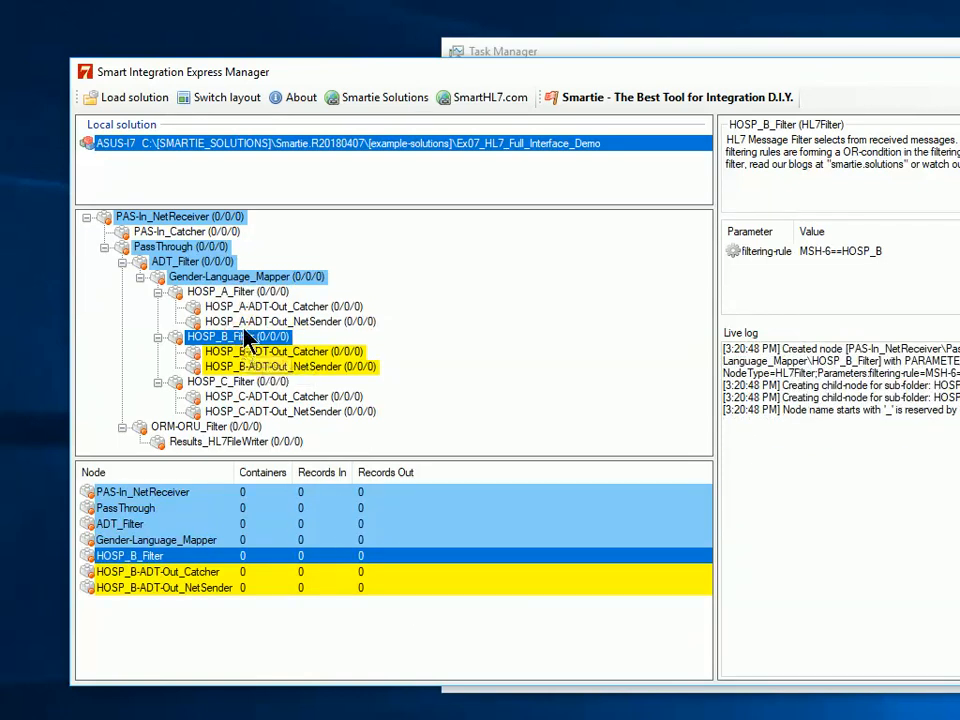
{"action": "left_click", "coordinate": [247, 307]}
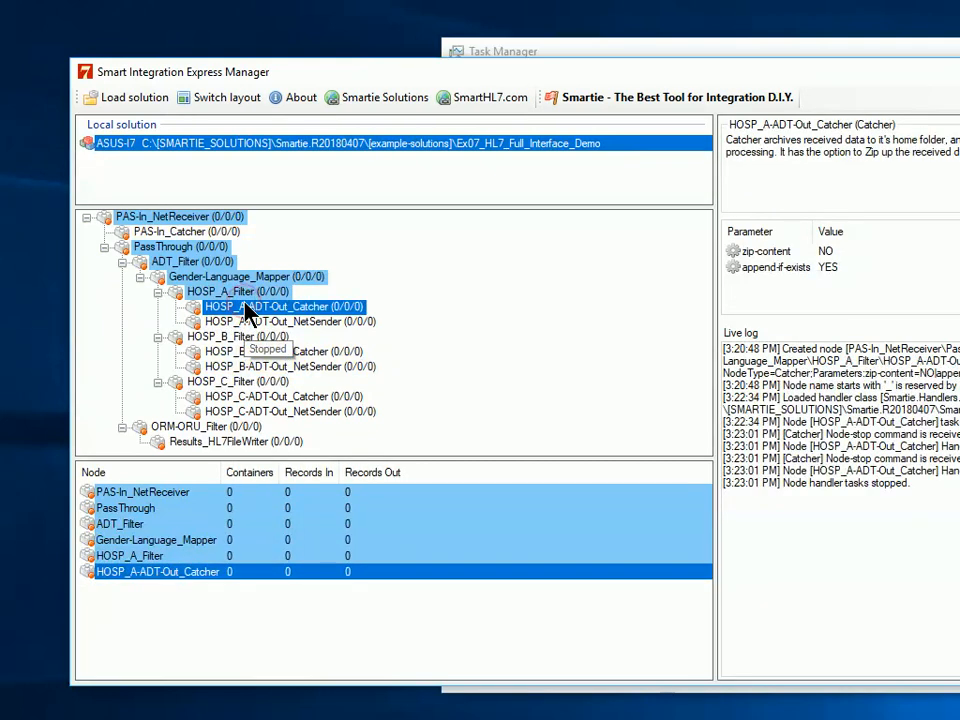
{"action": "left_click", "coordinate": [237, 290]}
{"action": "left_click", "coordinate": [236, 279]}
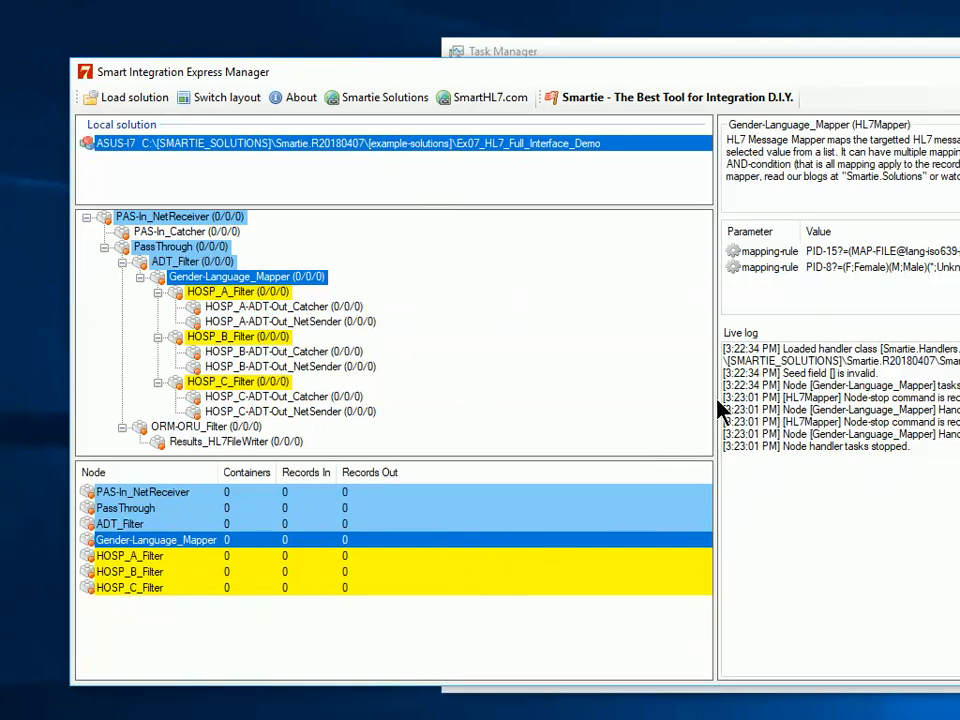
Widen the node details area and review the description, parameters and live log of HOSP_A_Filter and HOSP_A-ADT-Out_Catcher.
{"action": "left_click_drag", "start_coordinate": [576, 80], "coordinate": [472, 82]}
{"action": "left_click_drag", "start_coordinate": [614, 254], "coordinate": [497, 261]}
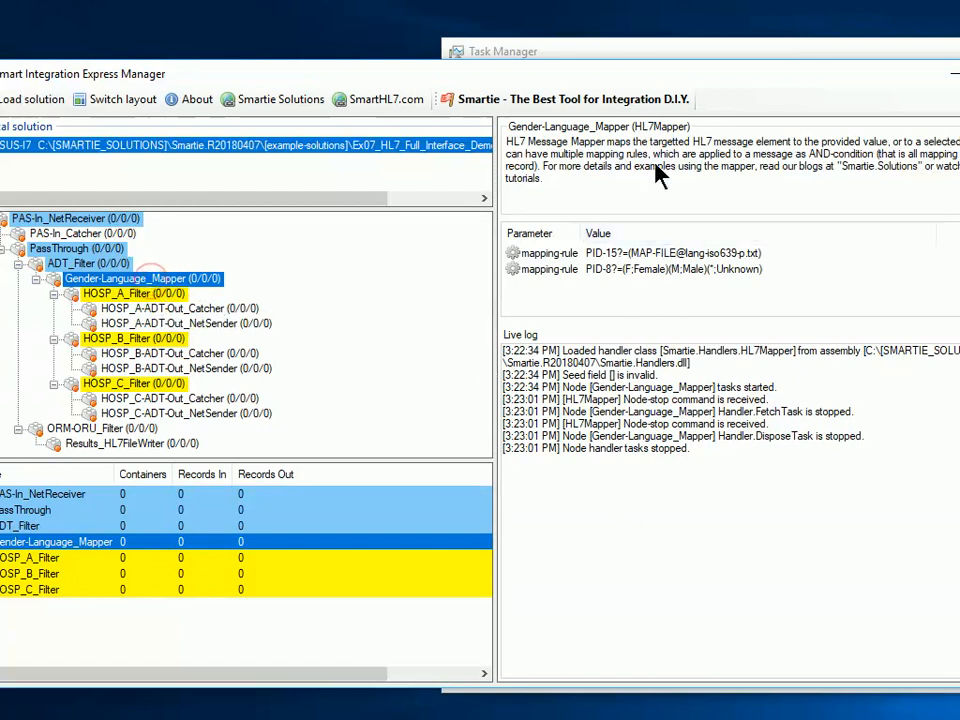
{"action": "left_click", "coordinate": [143, 293]}
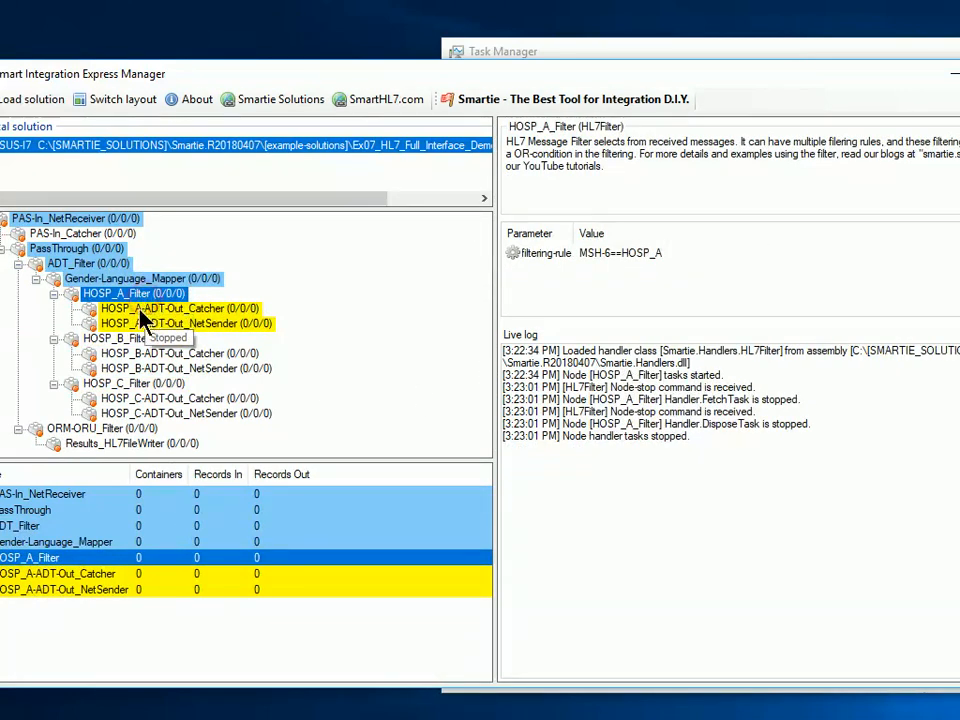
{"action": "left_click", "coordinate": [120, 308]}
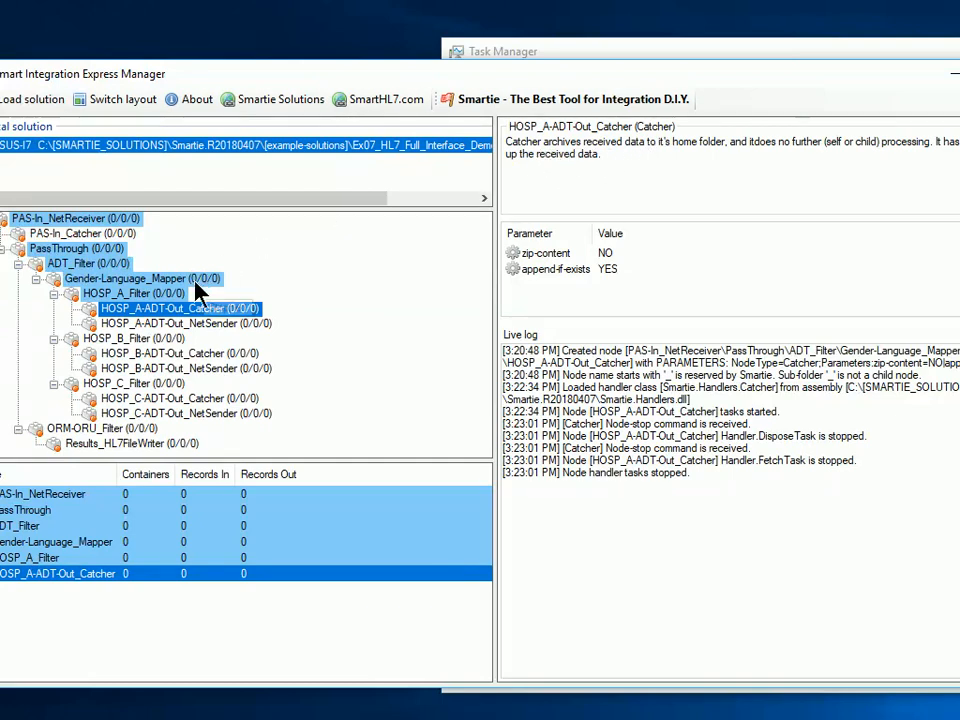
Open the HOSP_A-ADT-Out_Catcher node's config file and highlight only the text inside its Description element.
{"action": "right_click", "coordinate": [164, 313]}
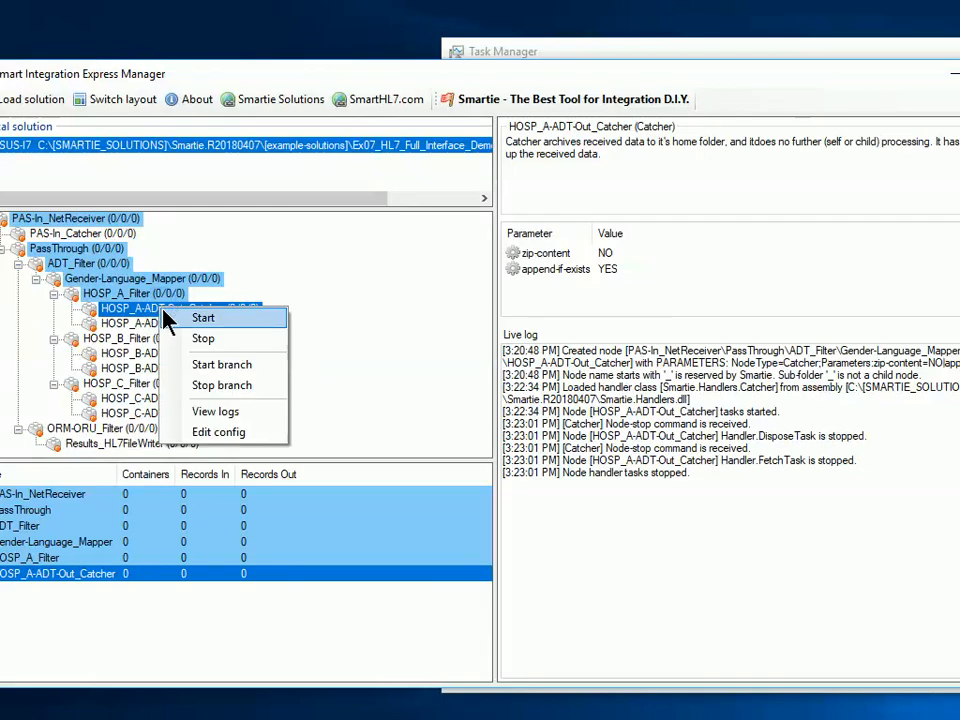
{"action": "left_click", "coordinate": [216, 434]}
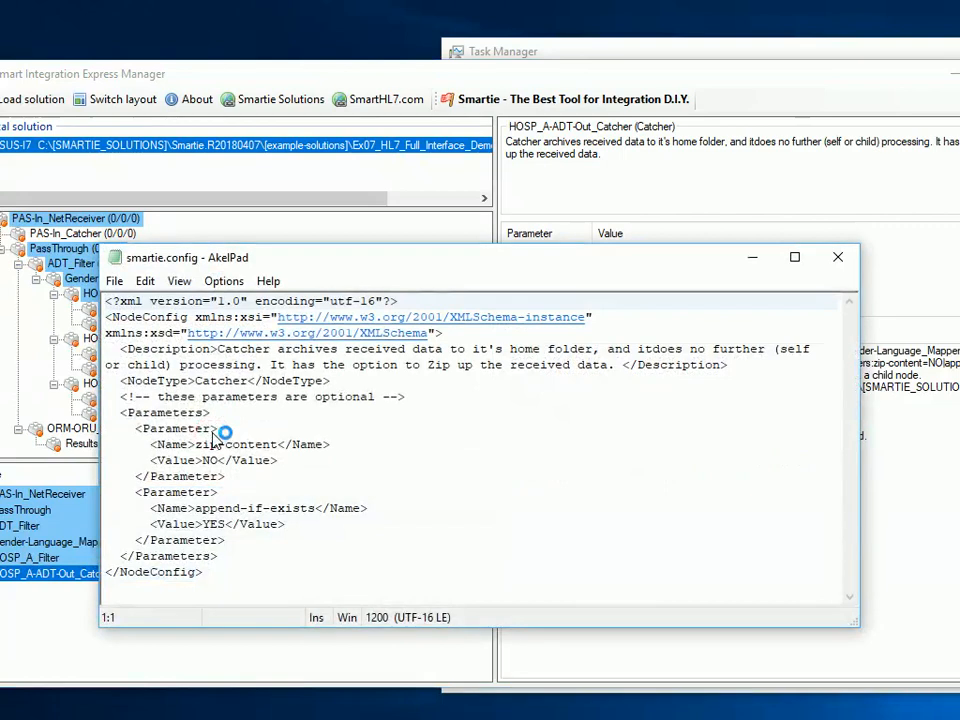
{"action": "left_click_drag", "start_coordinate": [407, 268], "coordinate": [397, 220]}
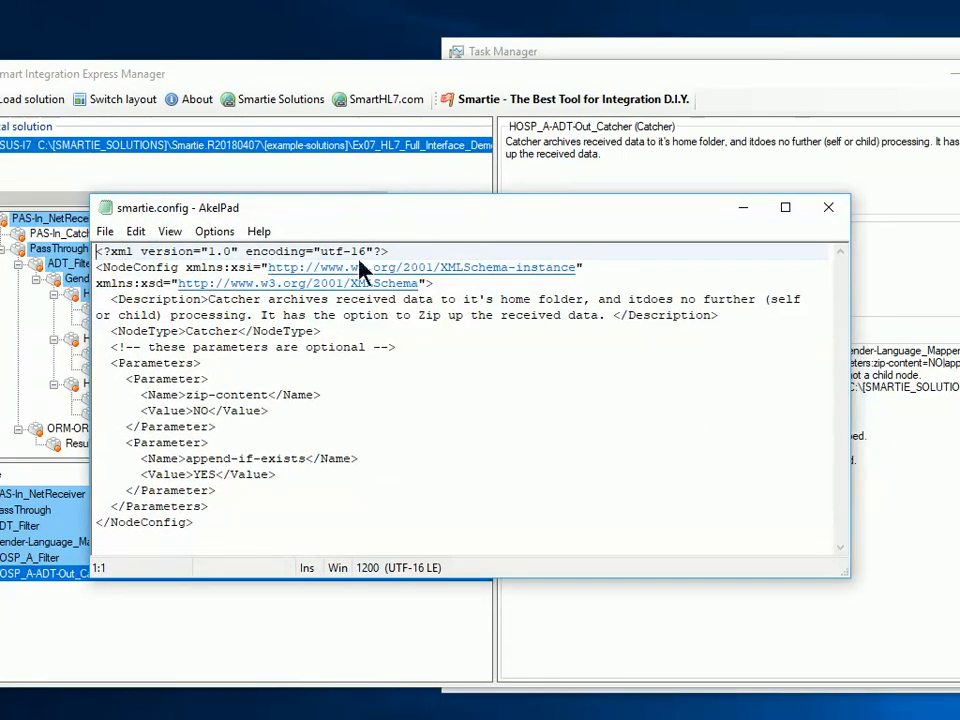
{"action": "left_click_drag", "start_coordinate": [208, 299], "coordinate": [240, 337]}
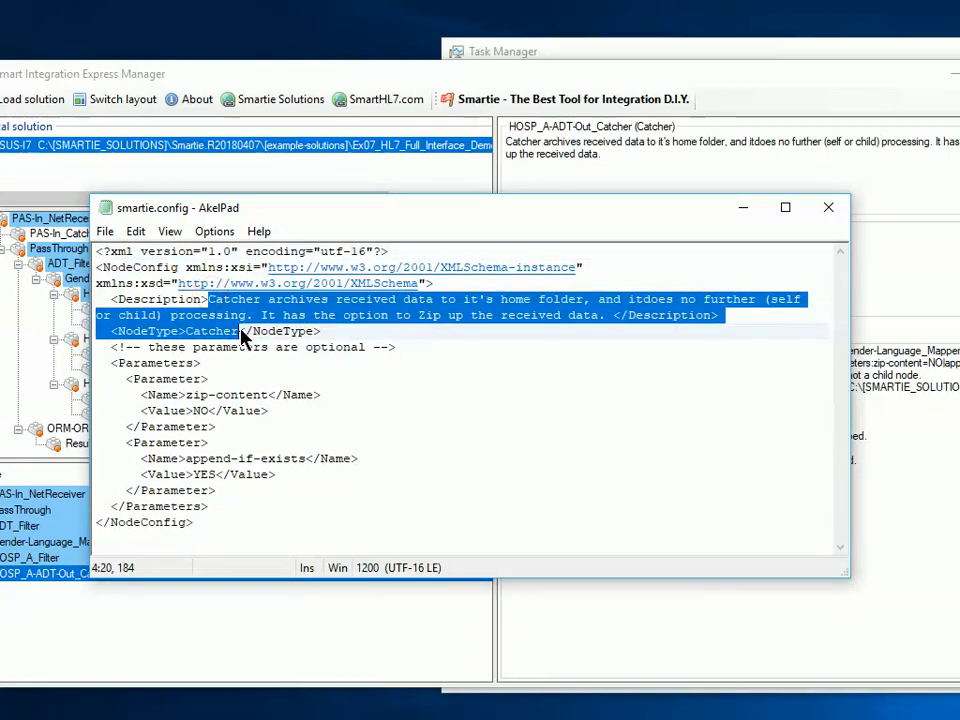
{"action": "left_click", "coordinate": [330, 300]}
{"action": "left_click_drag", "start_coordinate": [611, 317], "coordinate": [210, 301]}
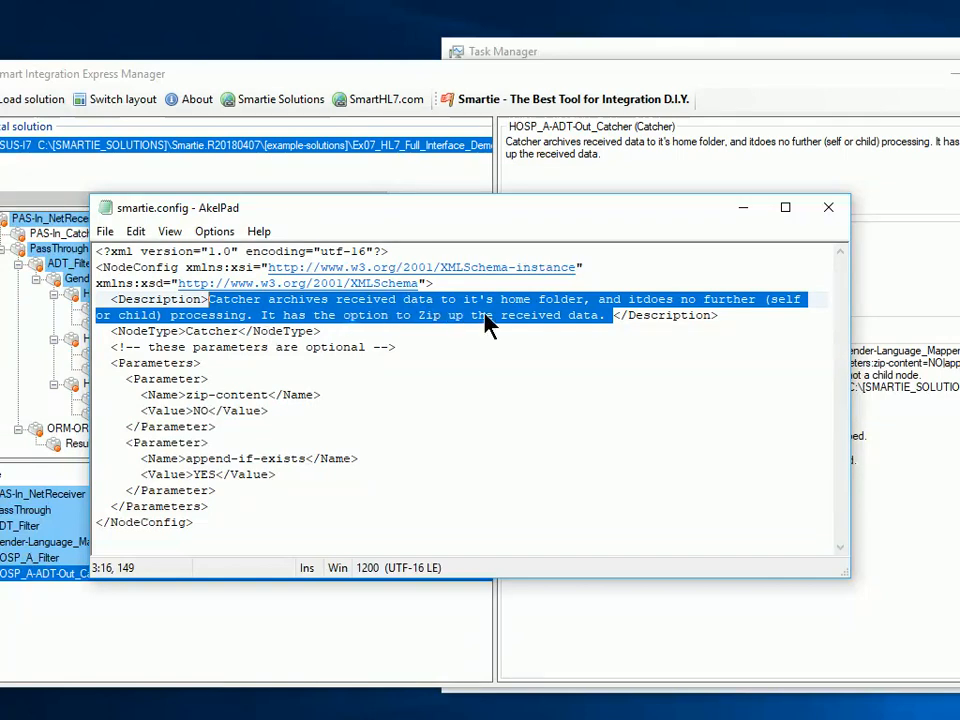
Highlight the NodeType value Catcher, then the Parameters block with the zip-content and append-if-exists entries.
{"action": "left_click", "coordinate": [184, 336]}
{"action": "left_click_drag", "start_coordinate": [184, 338], "coordinate": [238, 336]}
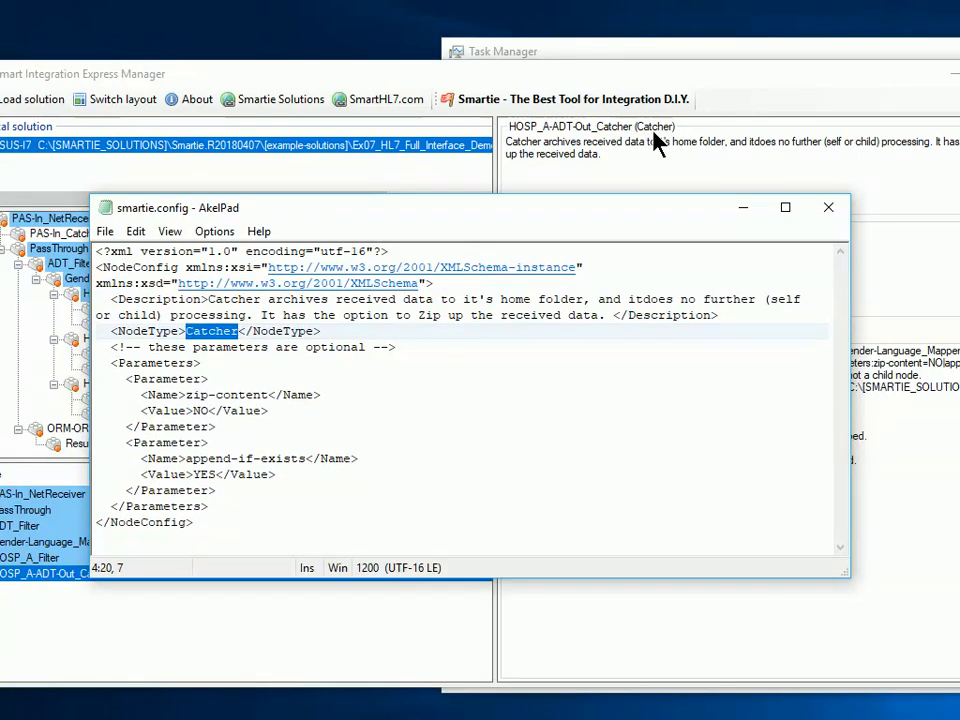
{"action": "left_click_drag", "start_coordinate": [461, 219], "coordinate": [534, 242]}
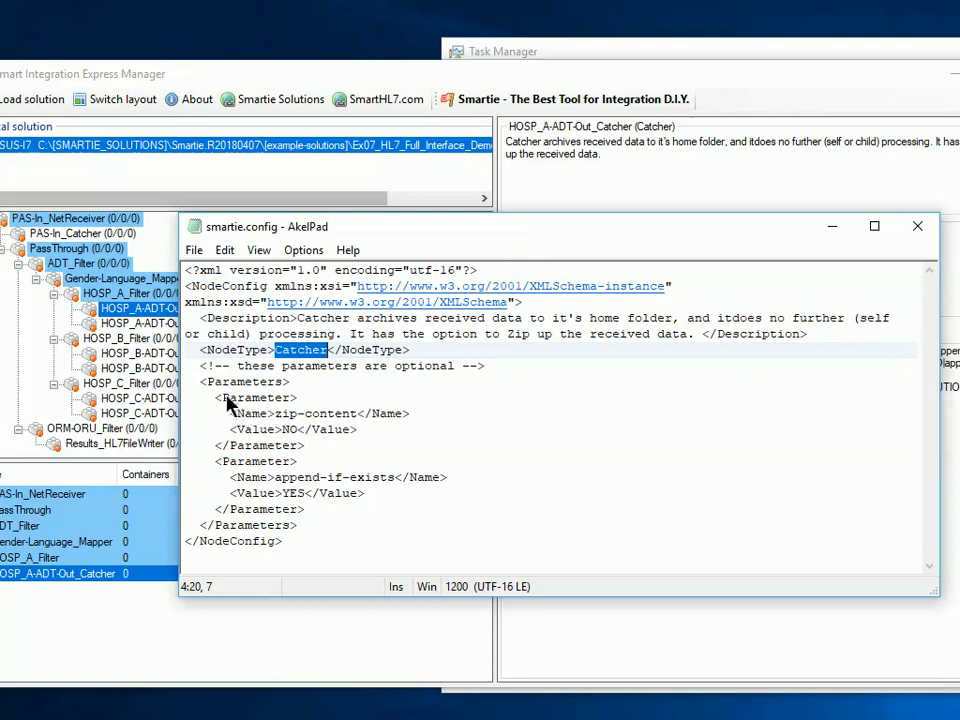
{"action": "left_click_drag", "start_coordinate": [199, 381], "coordinate": [340, 505]}
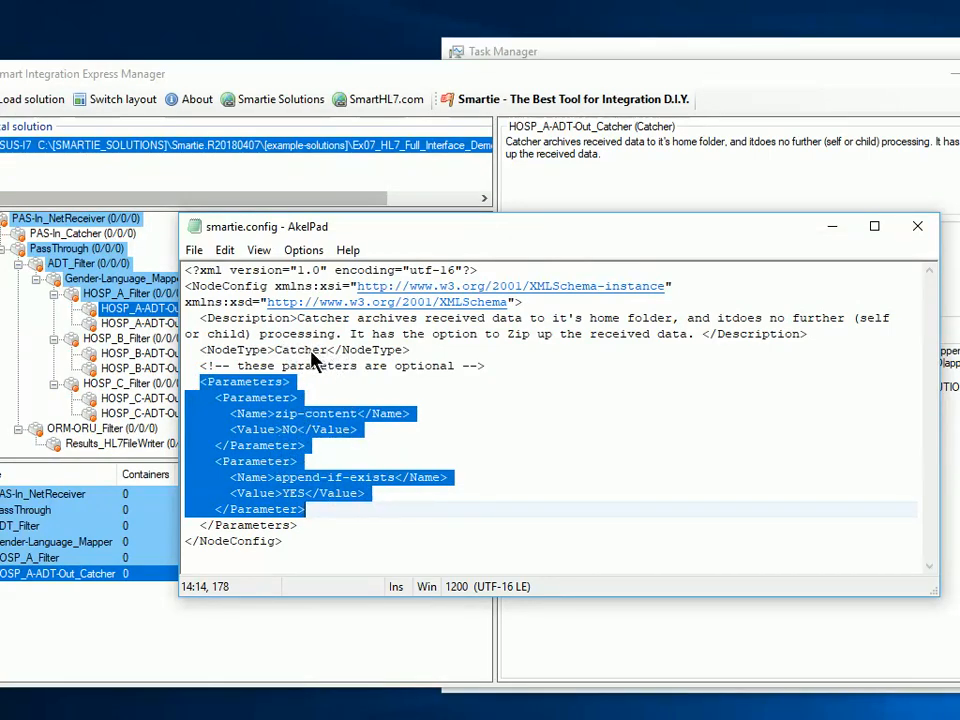
Clear the config text highlight, move the file aside to compare it with the node's displayed parameters, and close it.
{"action": "left_click", "coordinate": [377, 398]}
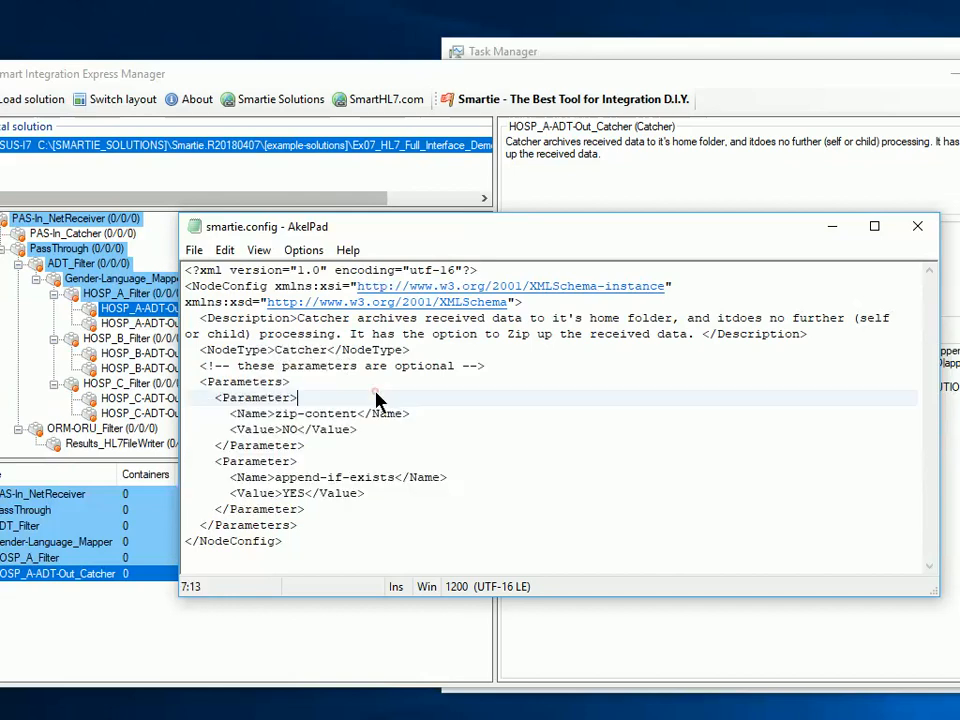
{"action": "left_click_drag", "start_coordinate": [574, 238], "coordinate": [474, 318]}
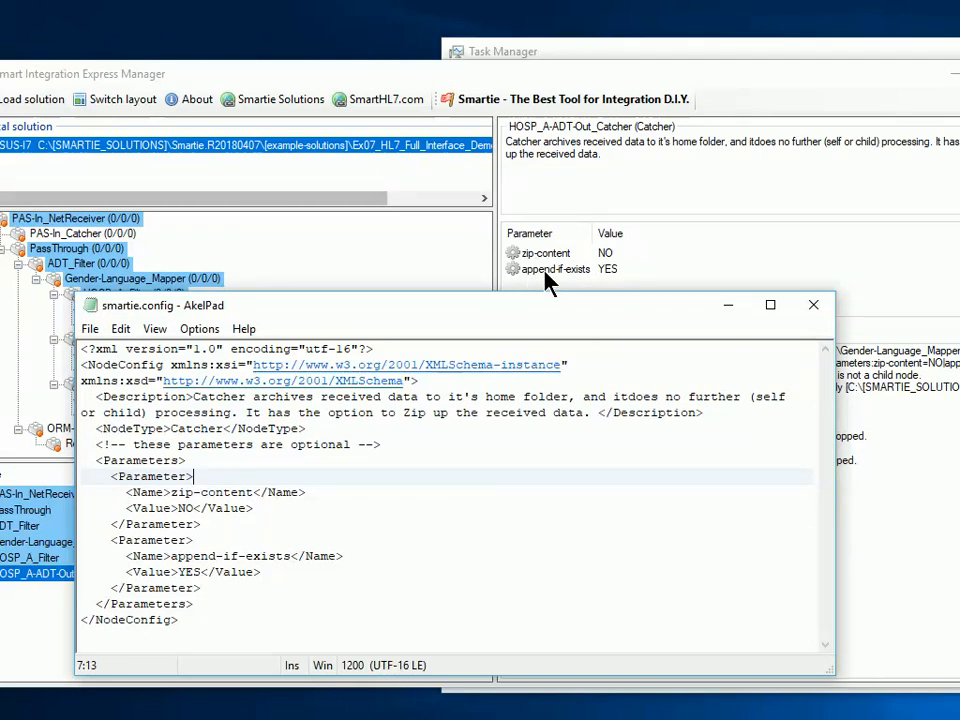
{"action": "left_click", "coordinate": [812, 308]}
Review the details, parameters and live logs of HOSP_B_Filter, ADT_Filter and PassThrough in turn.
{"action": "left_click", "coordinate": [119, 341]}
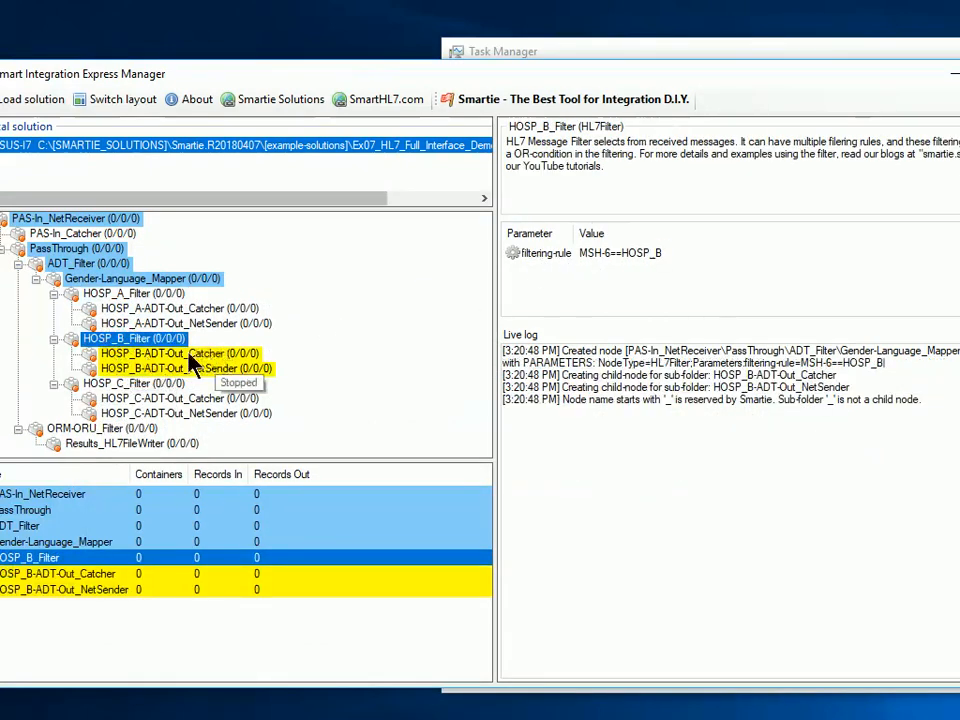
{"action": "left_click", "coordinate": [78, 264]}
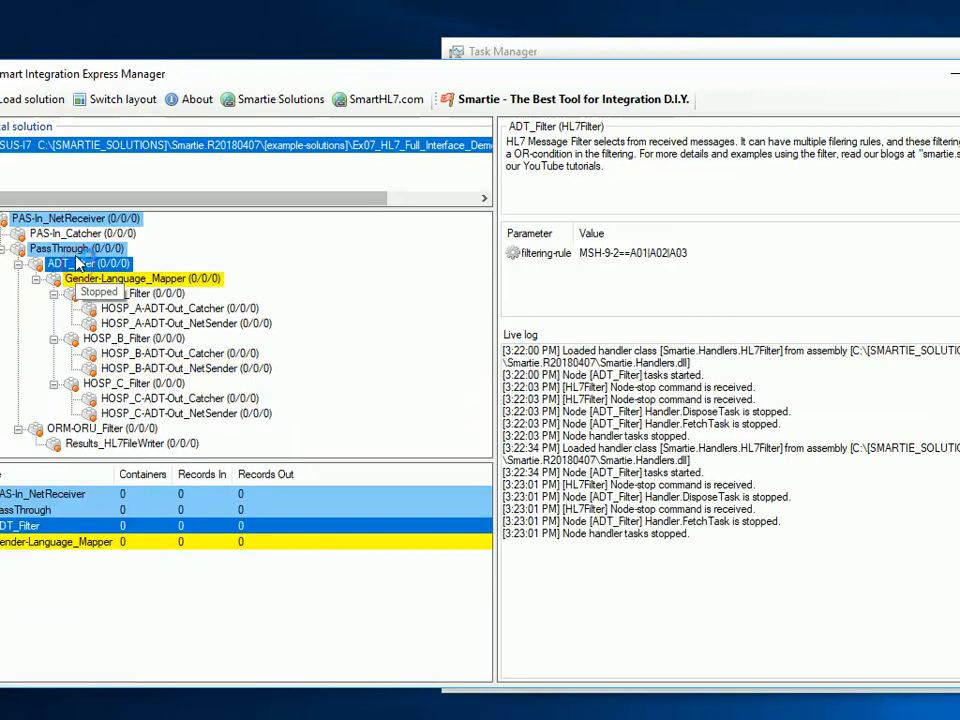
{"action": "left_click", "coordinate": [70, 248]}
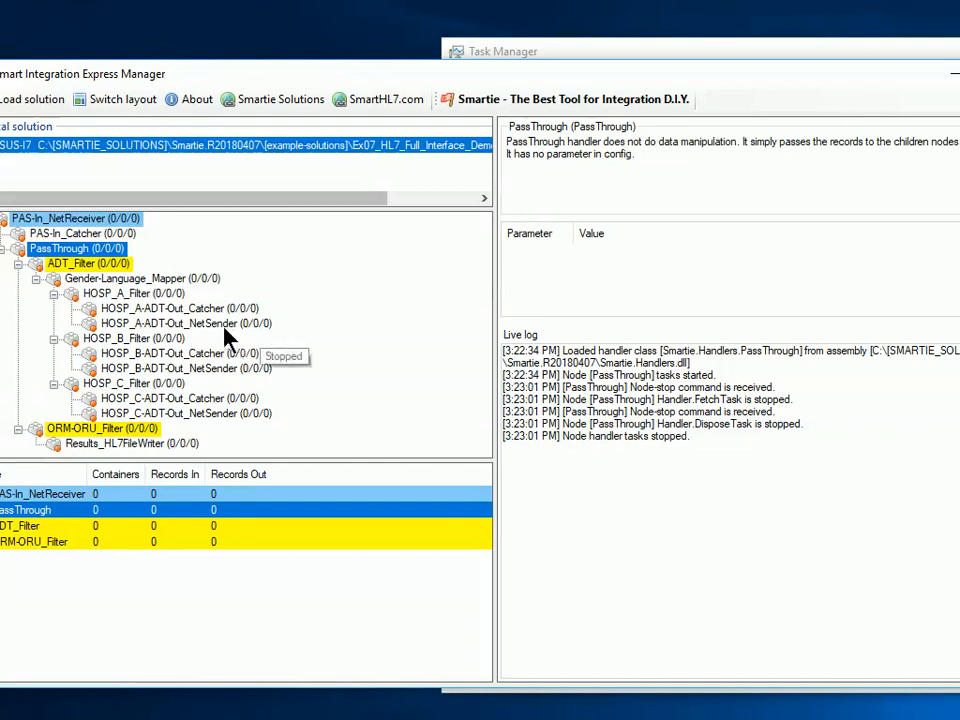
Start only the HOSP_A-ADT-Out_Catcher node under HOSP_A_Filter.
{"action": "right_click", "coordinate": [145, 310]}
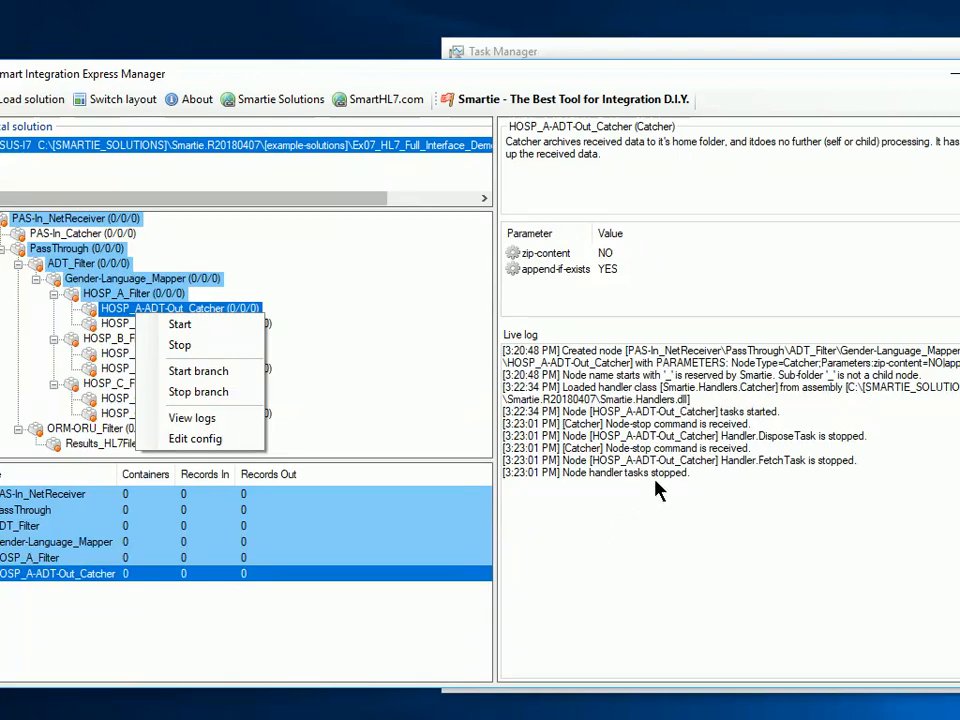
{"action": "left_click", "coordinate": [705, 558]}
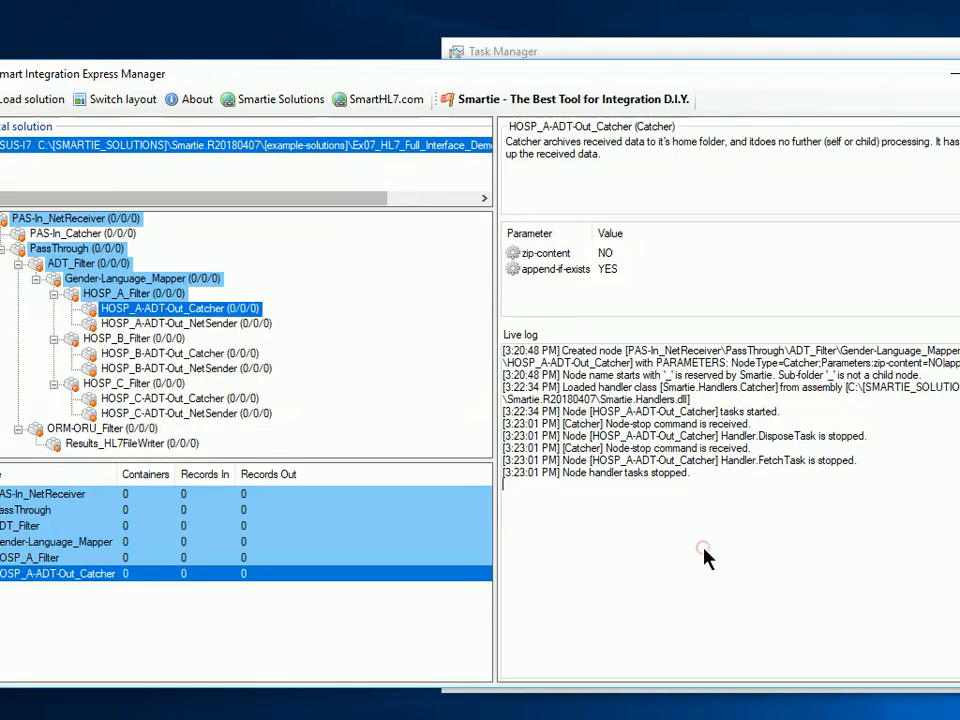
{"action": "right_click", "coordinate": [110, 314]}
{"action": "left_click", "coordinate": [155, 321]}
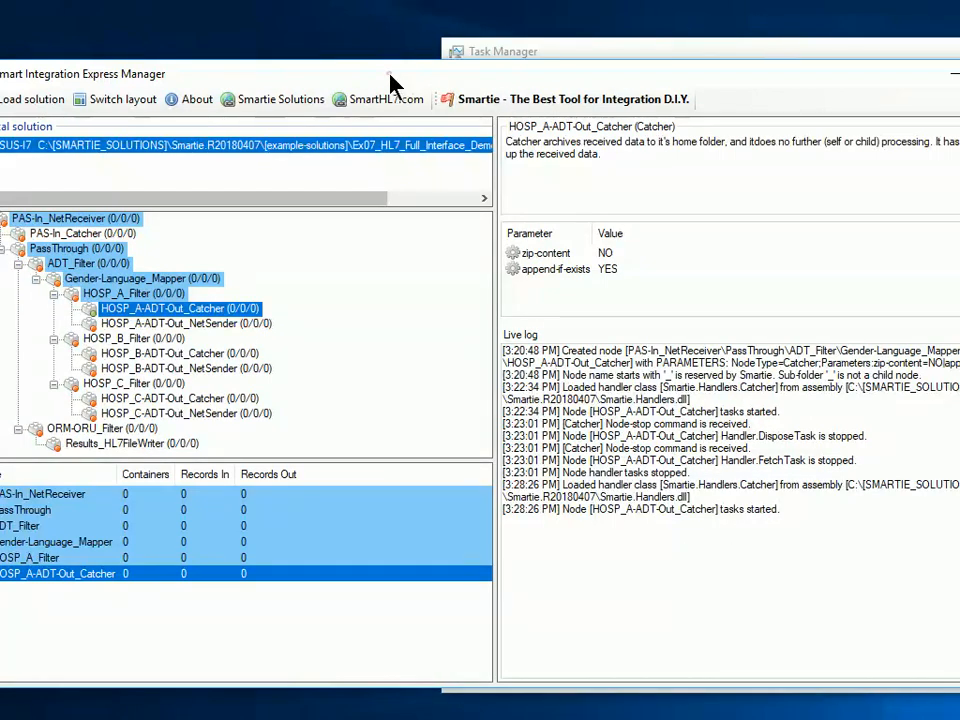
Bring the manager window fully into view and cycle its layouts, ending on the one with node details and live log.
{"action": "left_click_drag", "start_coordinate": [388, 70], "coordinate": [459, 51]}
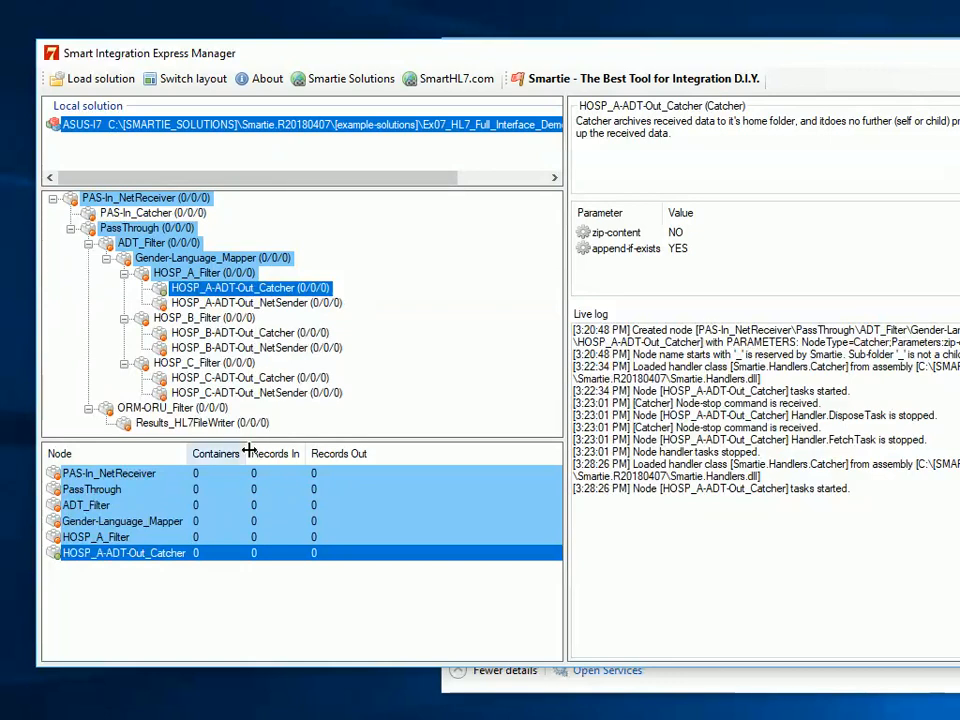
{"action": "left_click", "coordinate": [140, 80]}
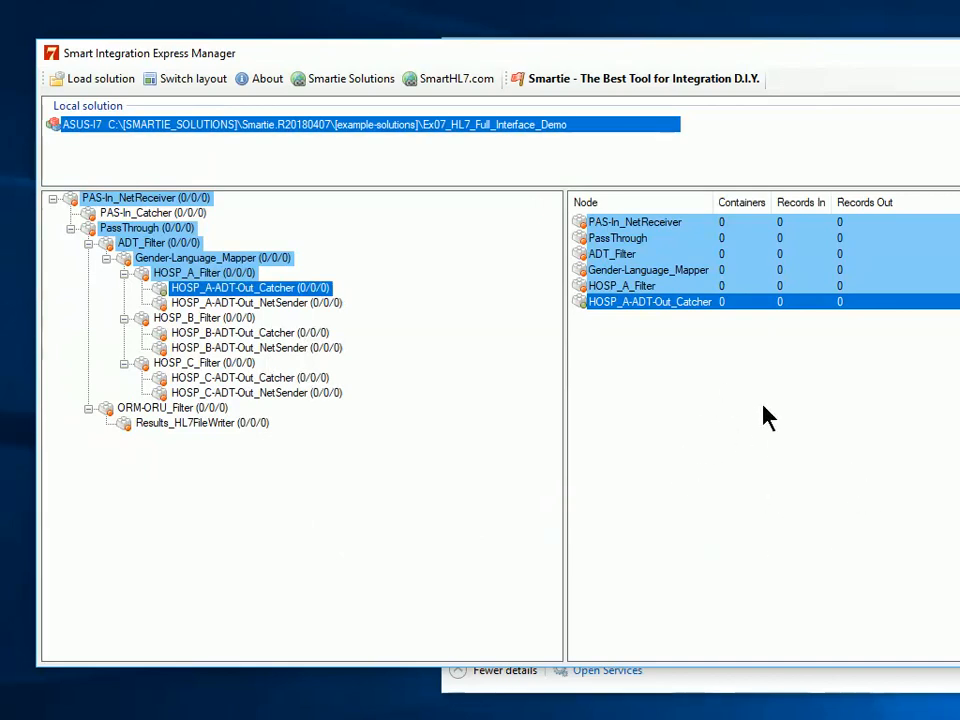
{"action": "left_click", "coordinate": [197, 82]}
{"action": "left_click", "coordinate": [197, 82]}
{"action": "left_click", "coordinate": [197, 82]}
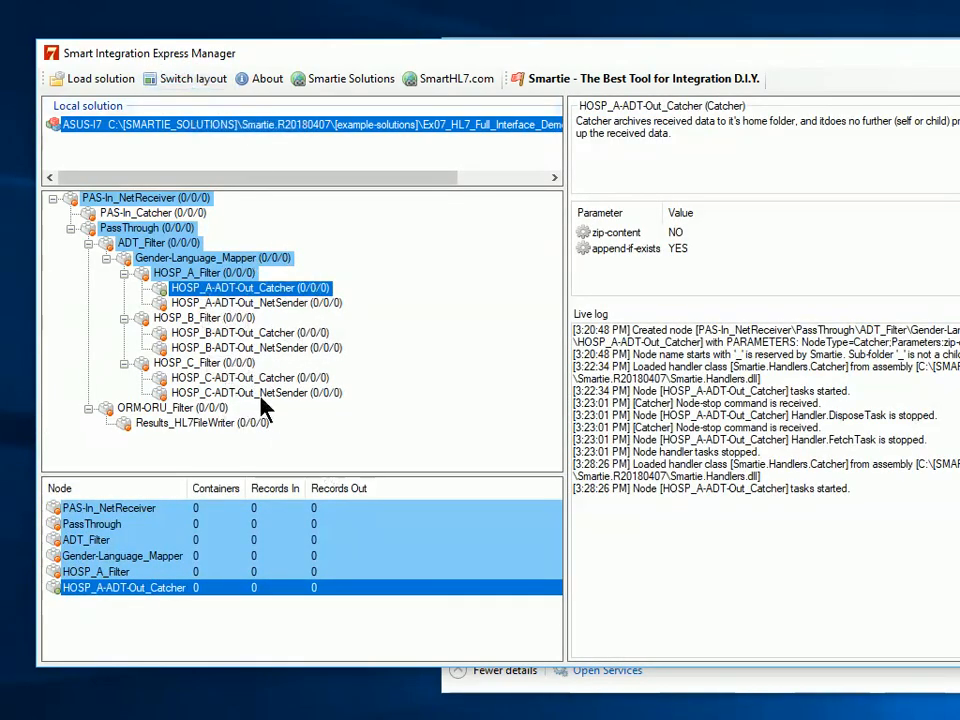
Select HOSP_B_Filter and switch to the layout showing node statistics beside the tree without the details area.
{"action": "left_click", "coordinate": [222, 333]}
{"action": "left_click", "coordinate": [248, 318]}
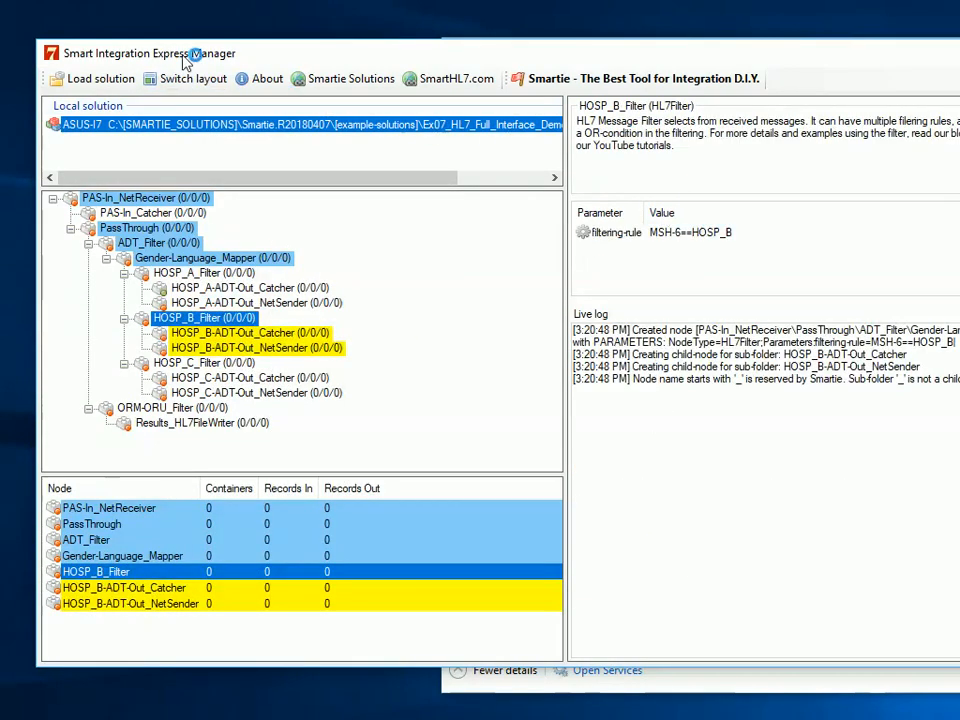
{"action": "left_click", "coordinate": [172, 84]}
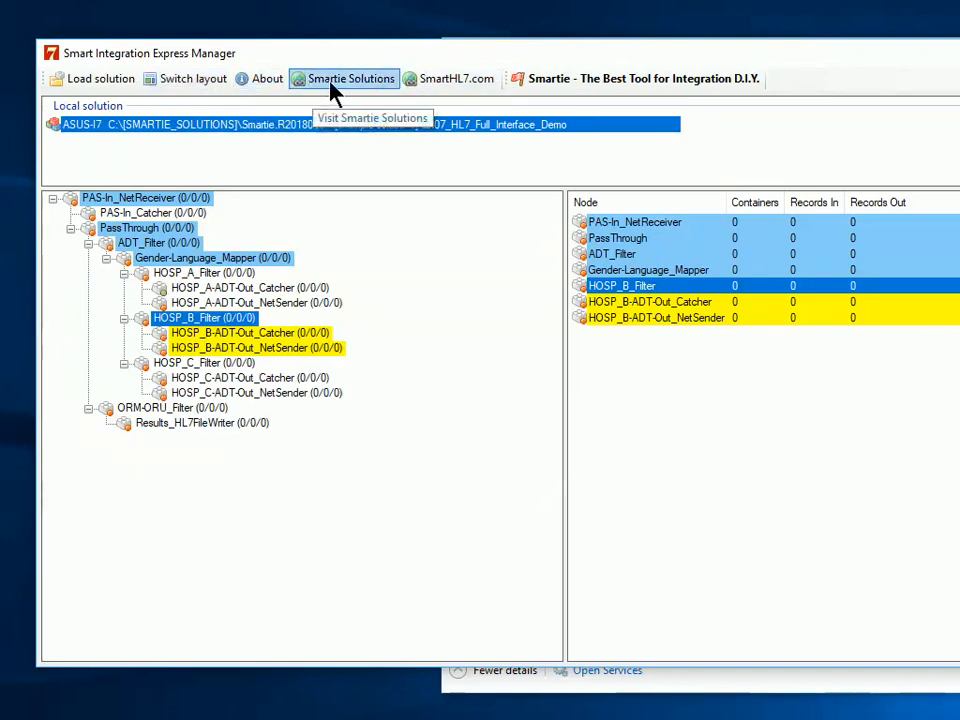
View the program's About information, close it, and visit the Smartie Solutions website.
{"action": "left_click", "coordinate": [261, 79]}
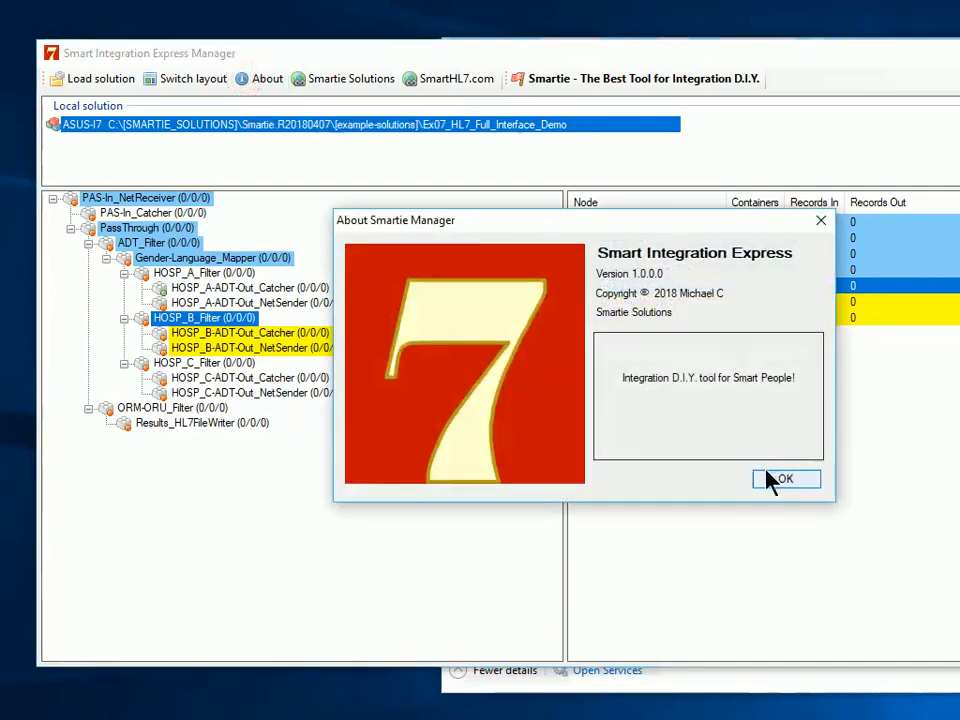
{"action": "left_click", "coordinate": [770, 482]}
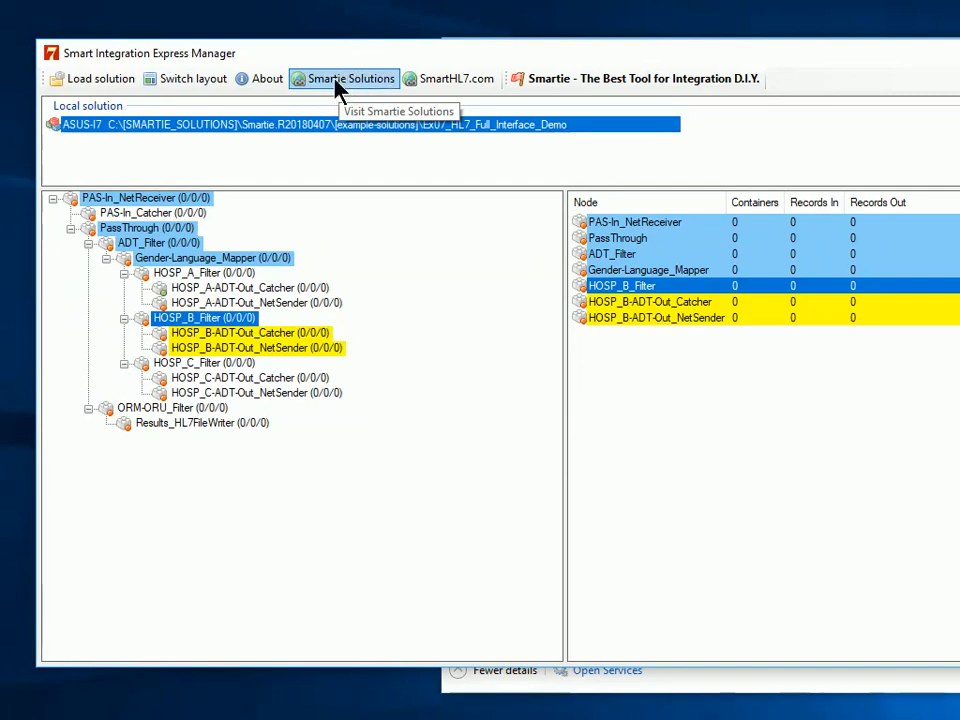
{"action": "left_click", "coordinate": [337, 86]}
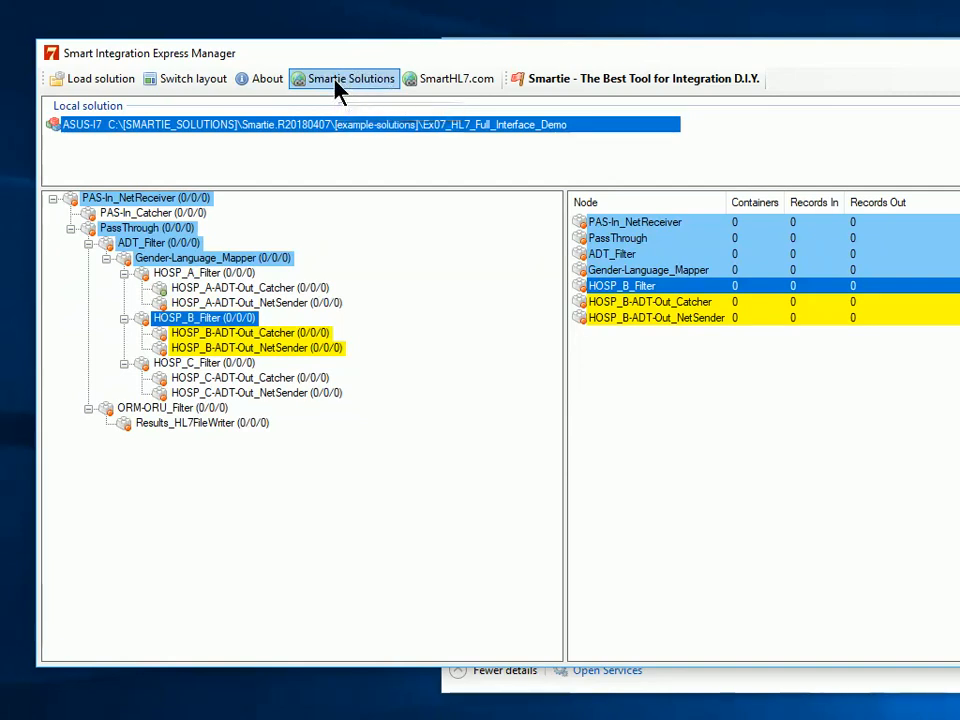